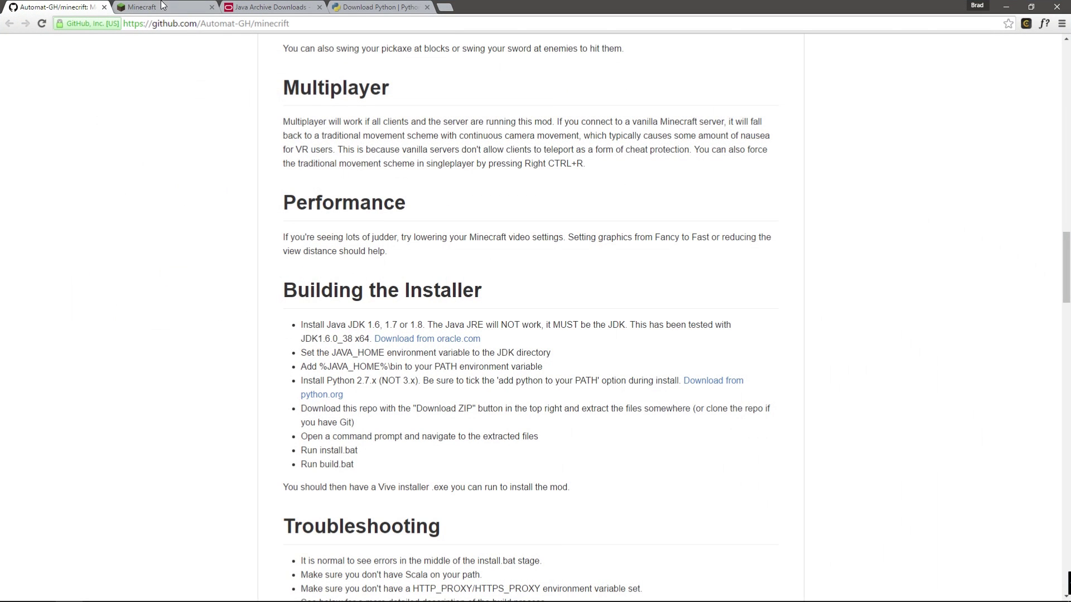
# - Bring the Minecraft download page to the front in Chrome
pyautogui.click(163, 7)
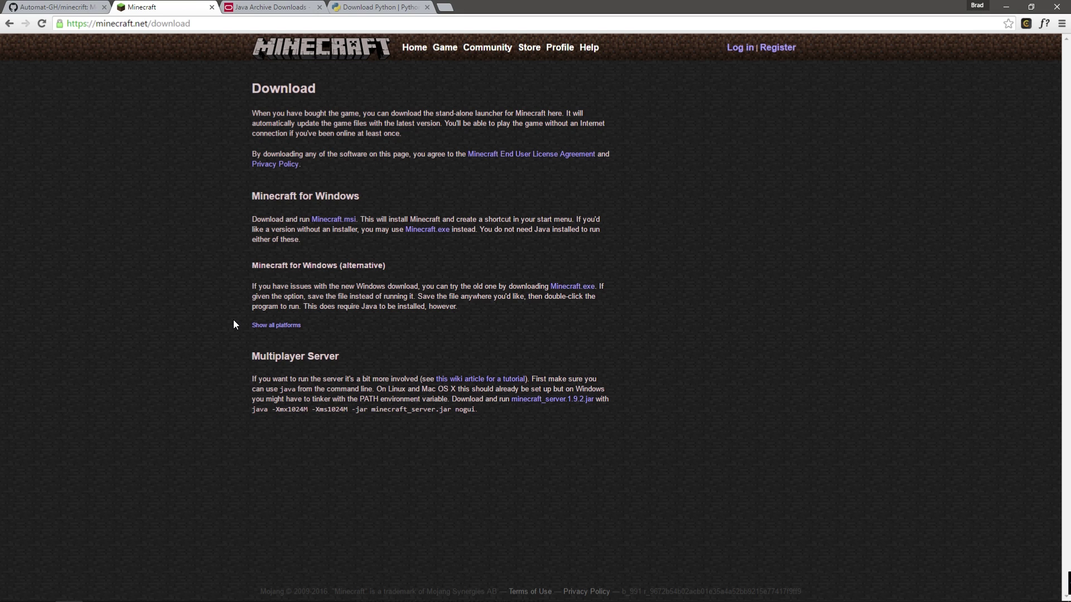
# - On the Java Archive page, accept the JDK 6u38 licence and download jdk-6u38-windows-x64.exe
pyautogui.hotkey('ctrl', 'Tab')
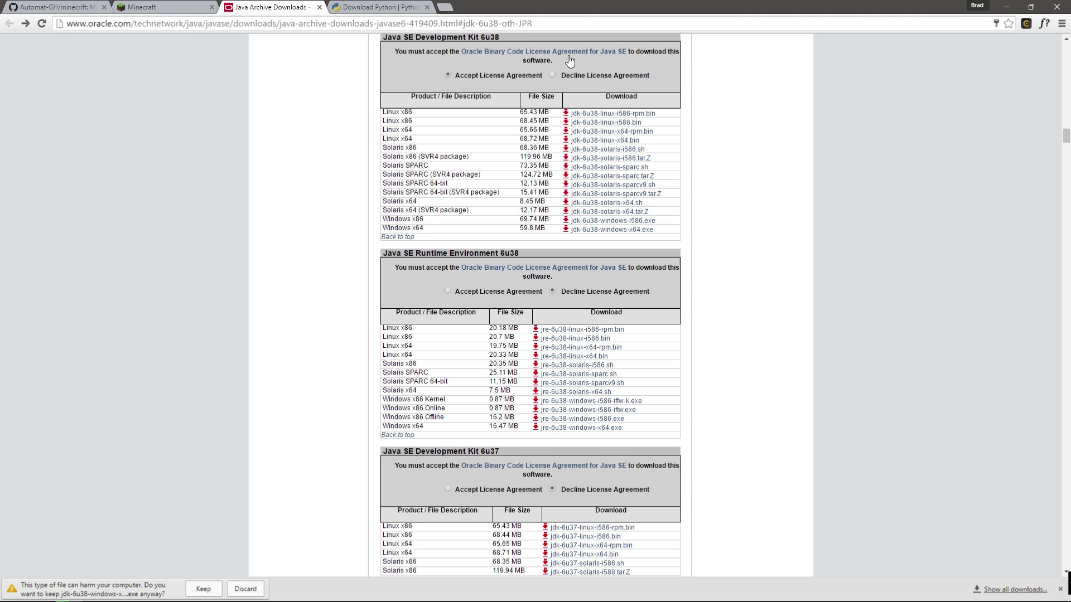
pyautogui.click(447, 76)
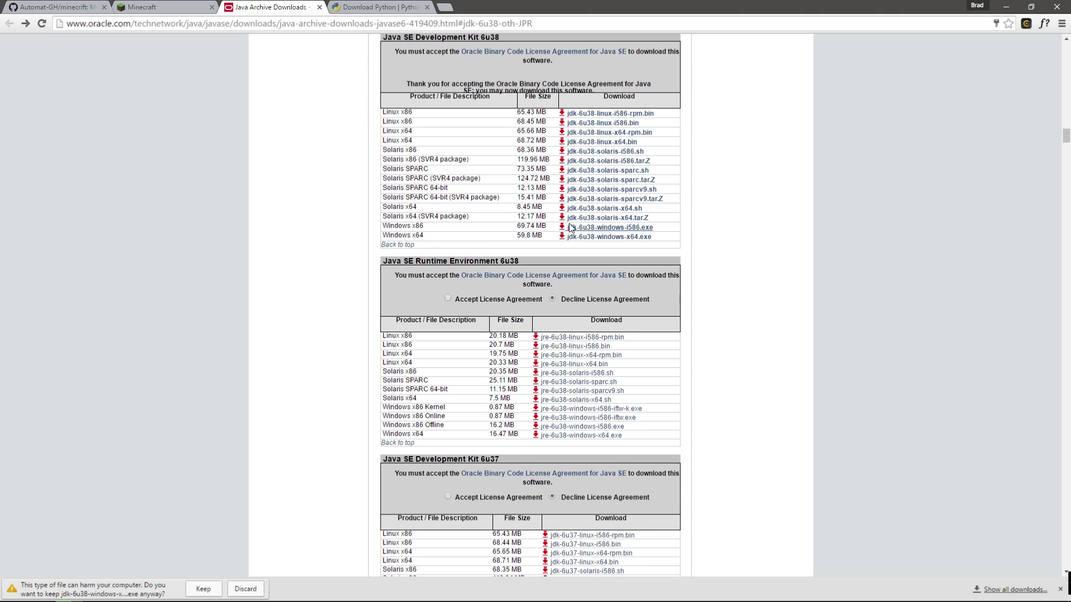
pyautogui.click(607, 238)
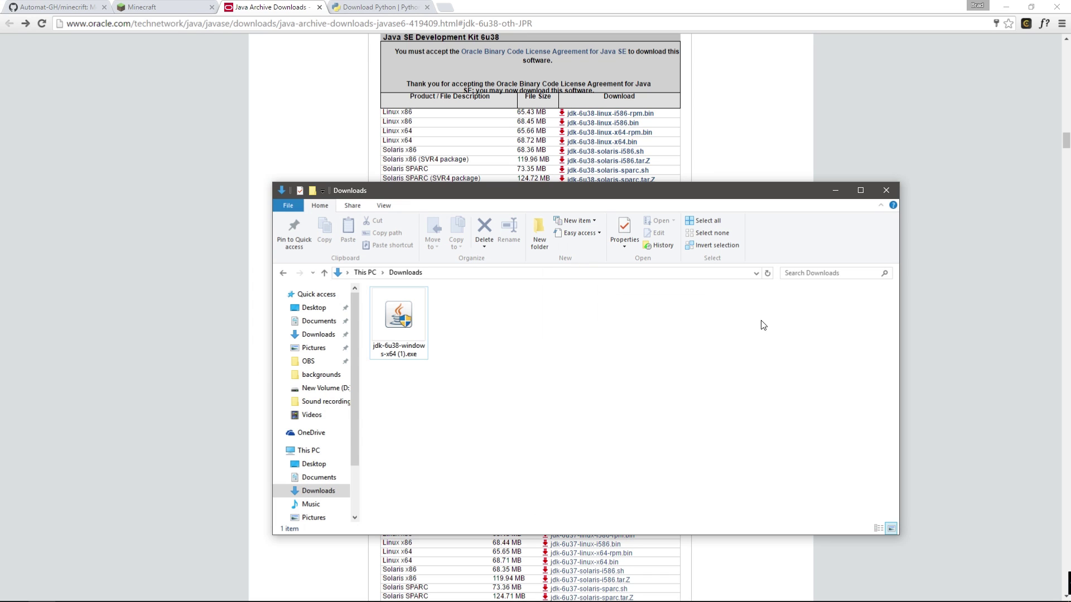
# - Run the downloaded JDK installer and install JDK 6 Update 38 with default features and location
pyautogui.click(385, 322)
pyautogui.click(635, 426)
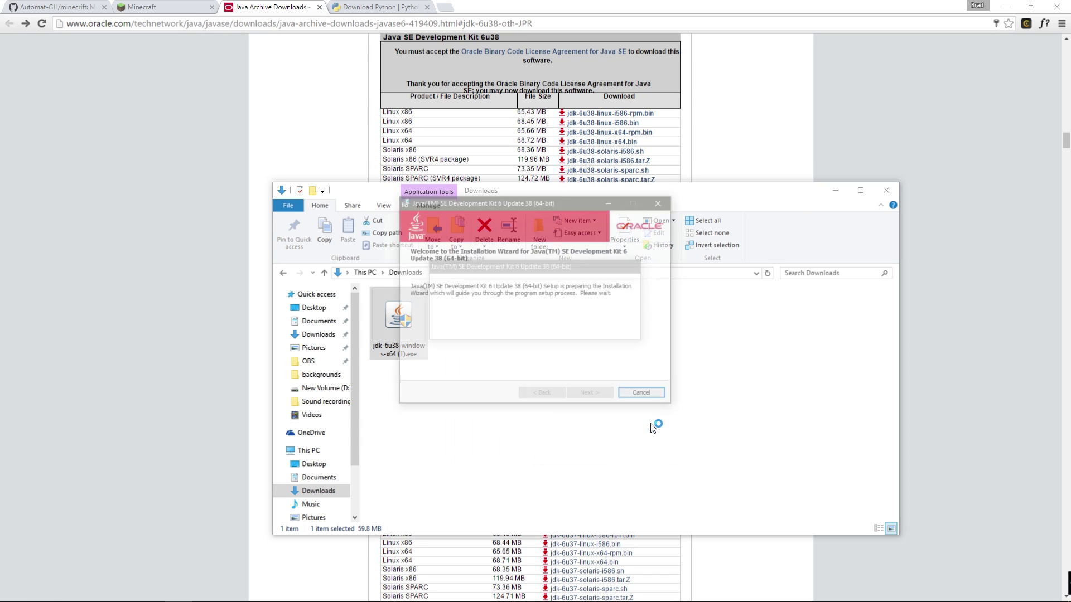
pyautogui.click(599, 395)
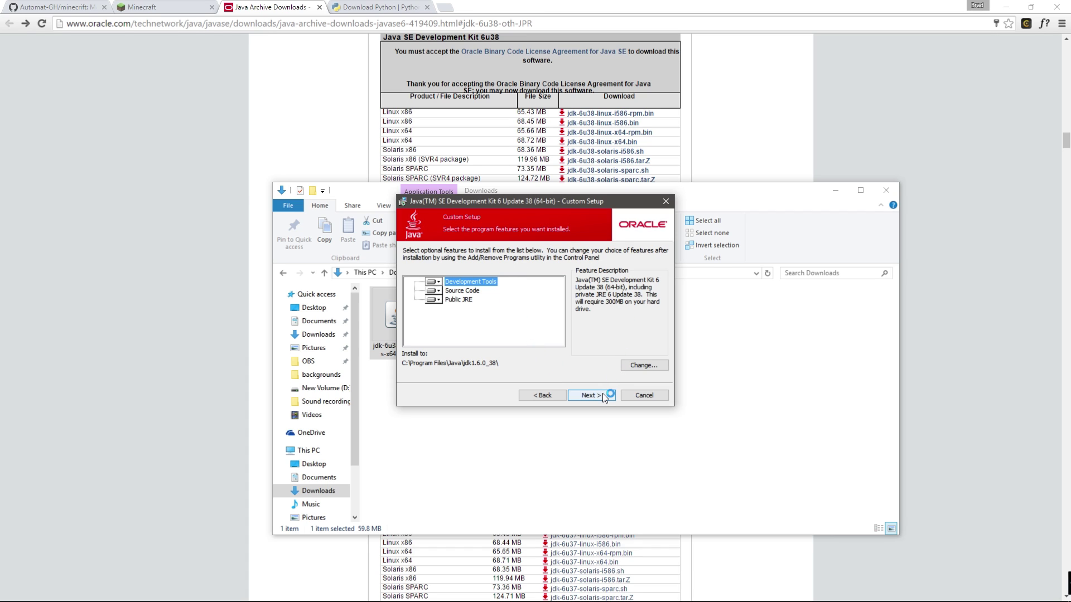
pyautogui.click(602, 393)
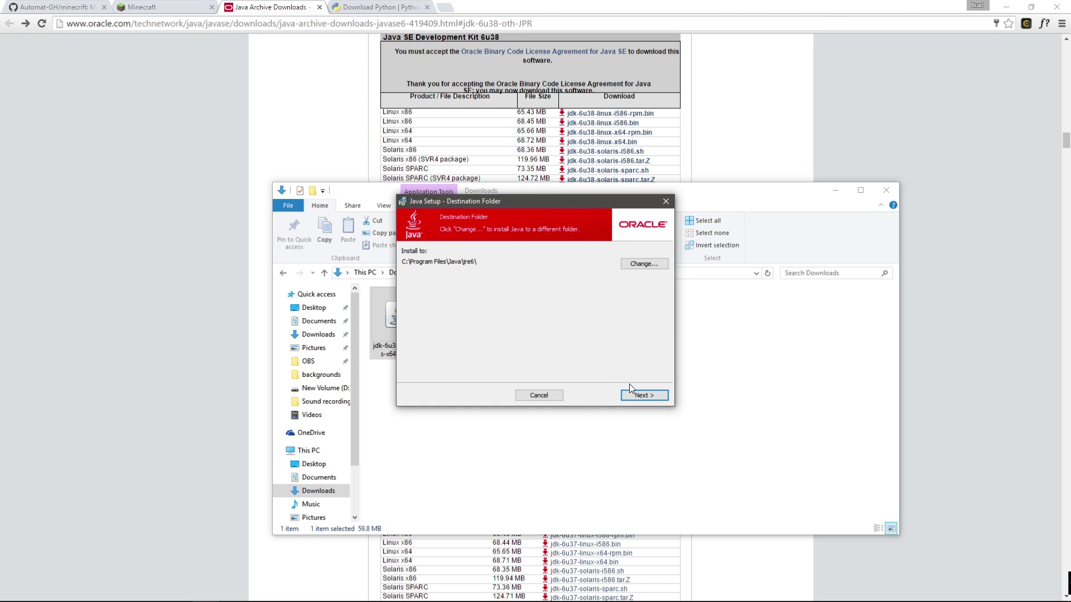
pyautogui.click(651, 398)
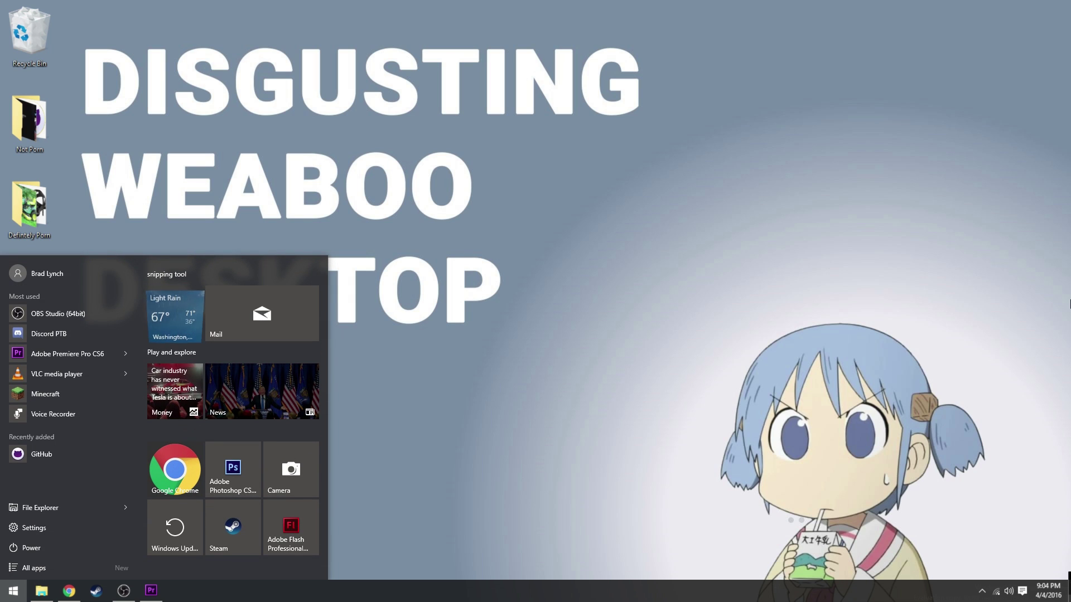
pyautogui.write('e')
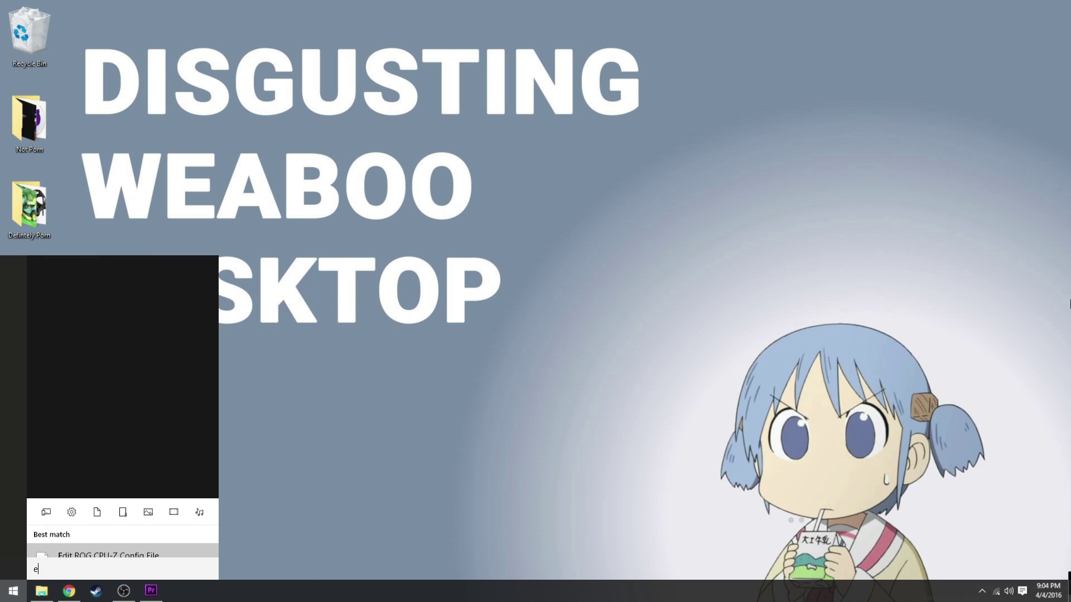
pyautogui.write('nviron')
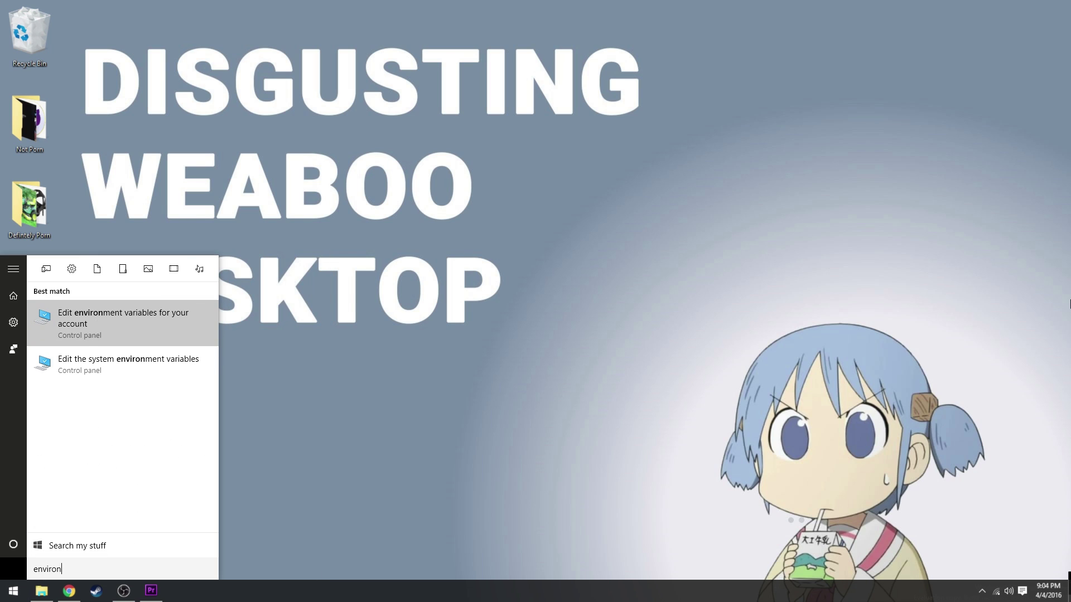
pyautogui.write('ment')
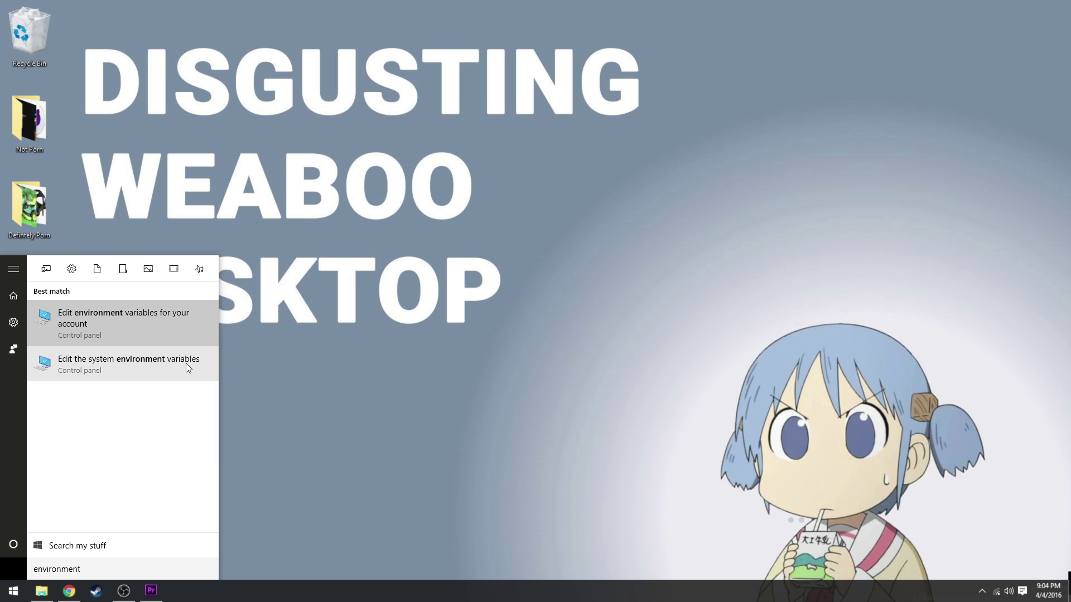
# - Open the Environment Variables window and begin adding a new system variable
pyautogui.click(186, 363)
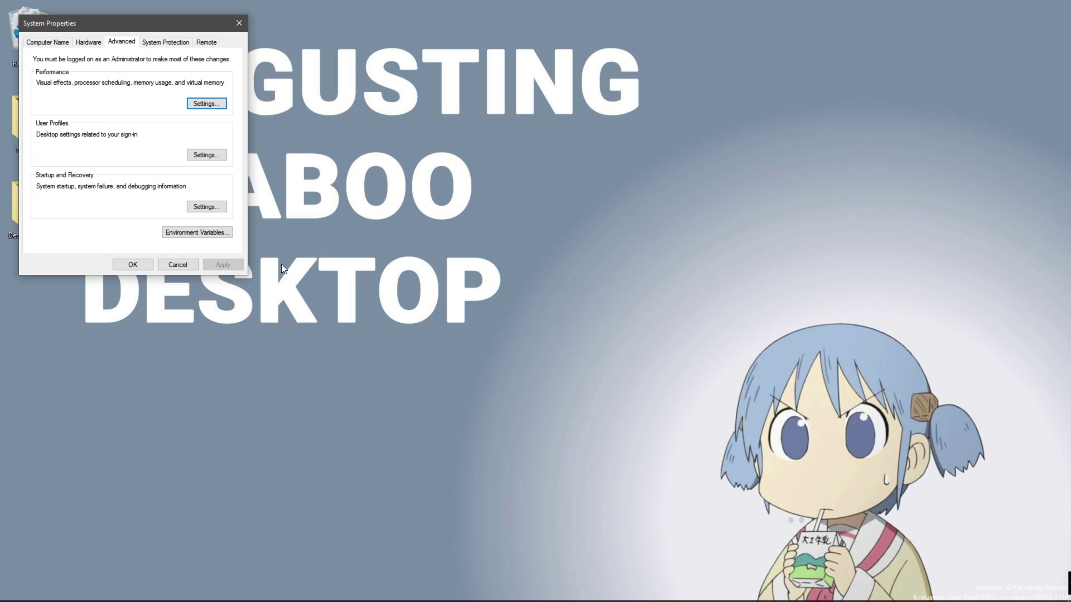
pyautogui.click(182, 234)
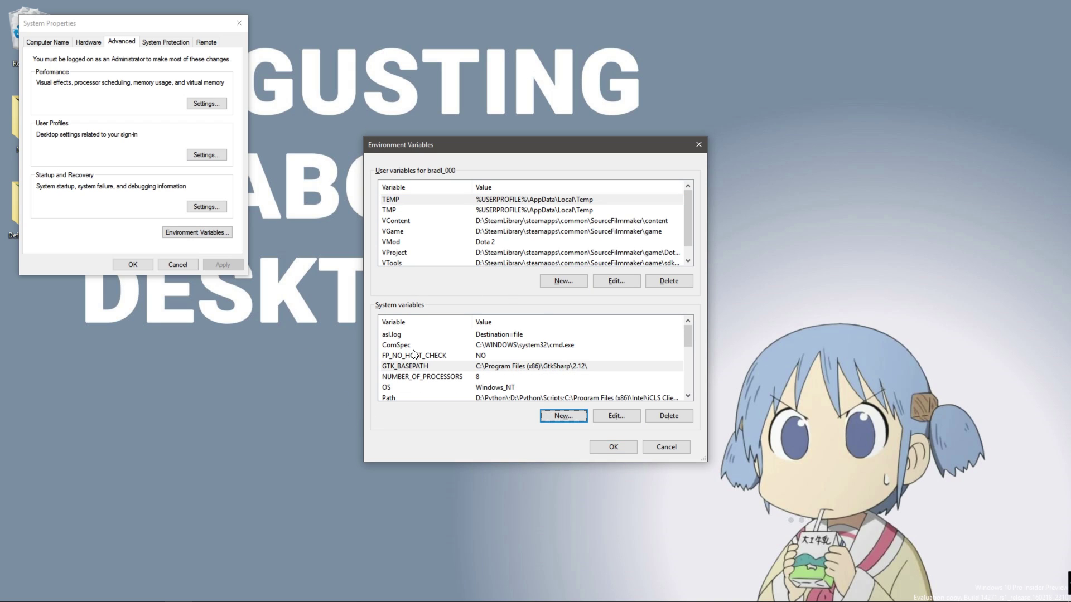
pyautogui.click(568, 419)
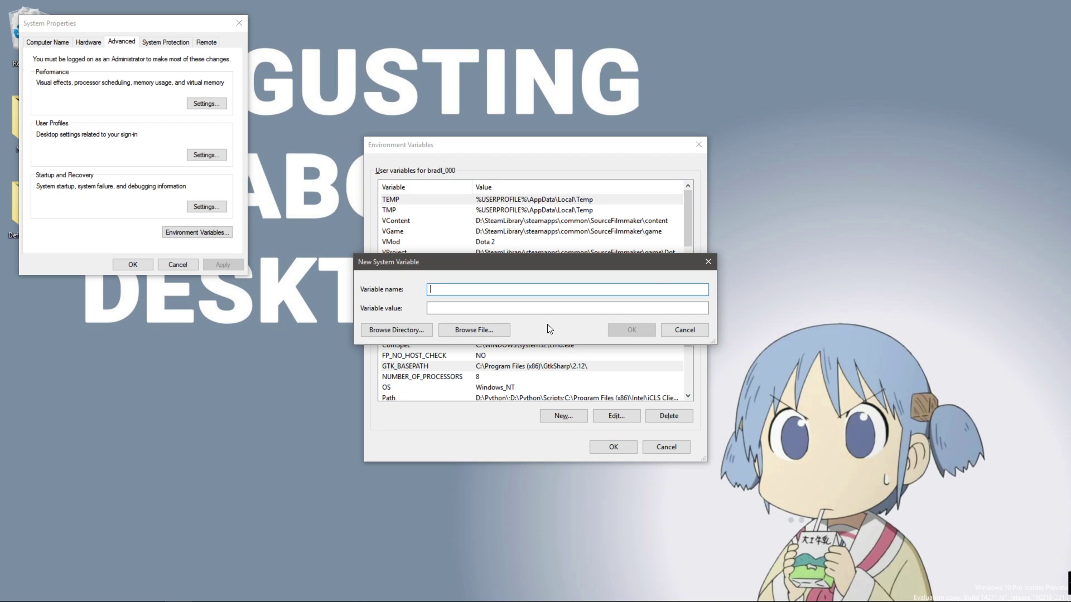
pyautogui.write('JAVA')
pyautogui.write('_HOME')
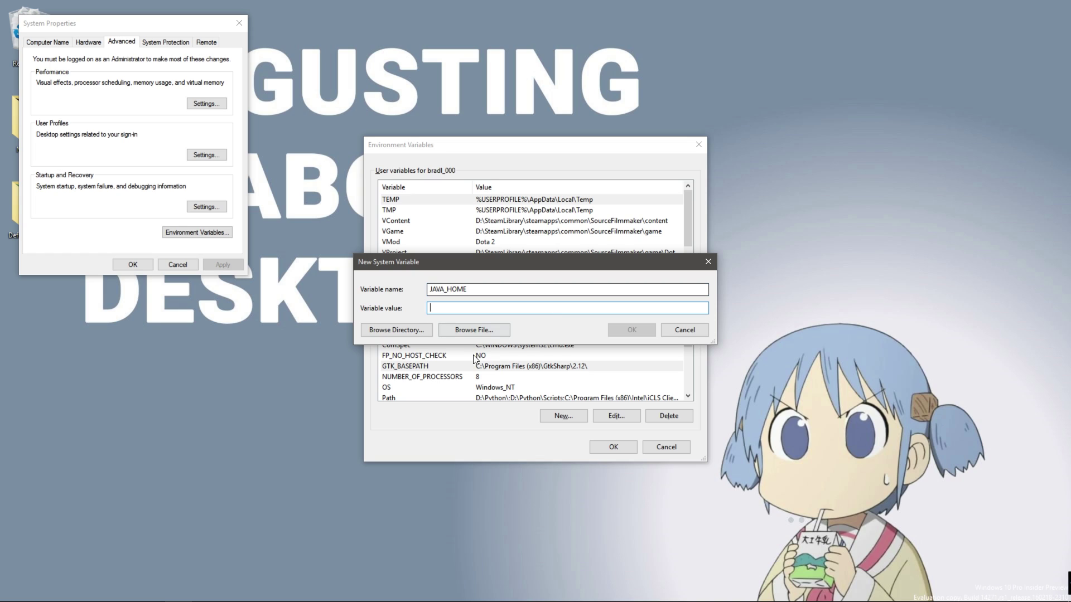
# - Browse to C:\Program Files\Java\jdk1.6.0_38 and use it as the variable's value
pyautogui.click(424, 333)
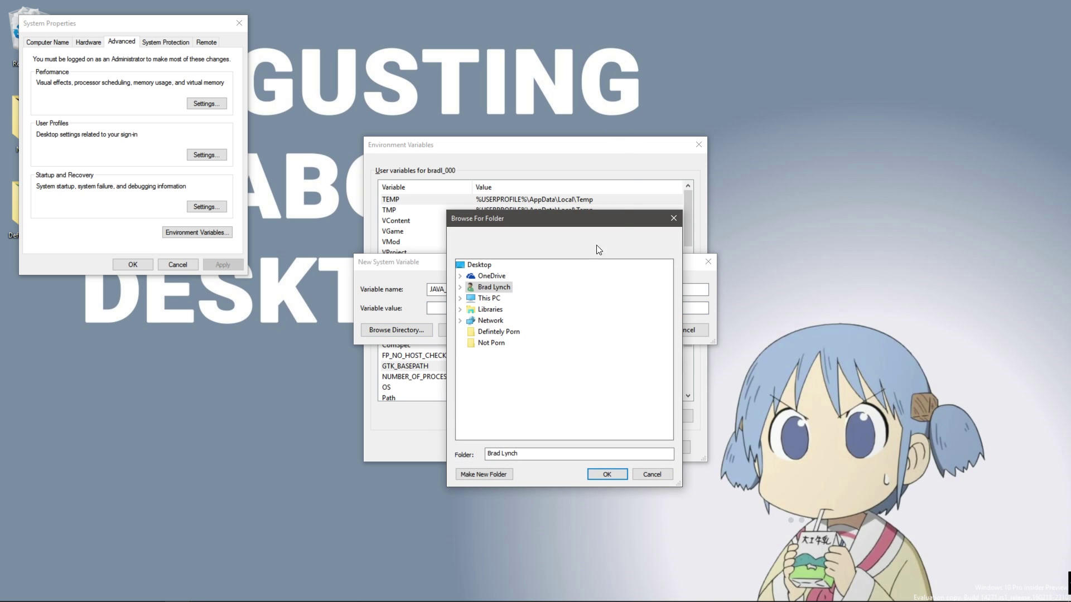
pyautogui.click(460, 288)
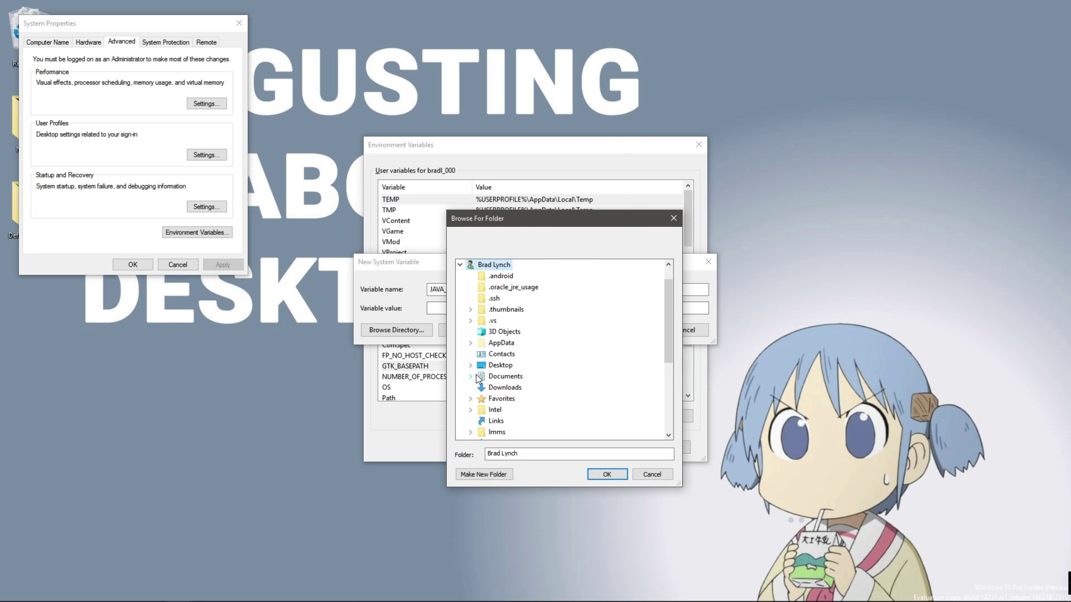
pyautogui.scroll(-3, 502, 369)
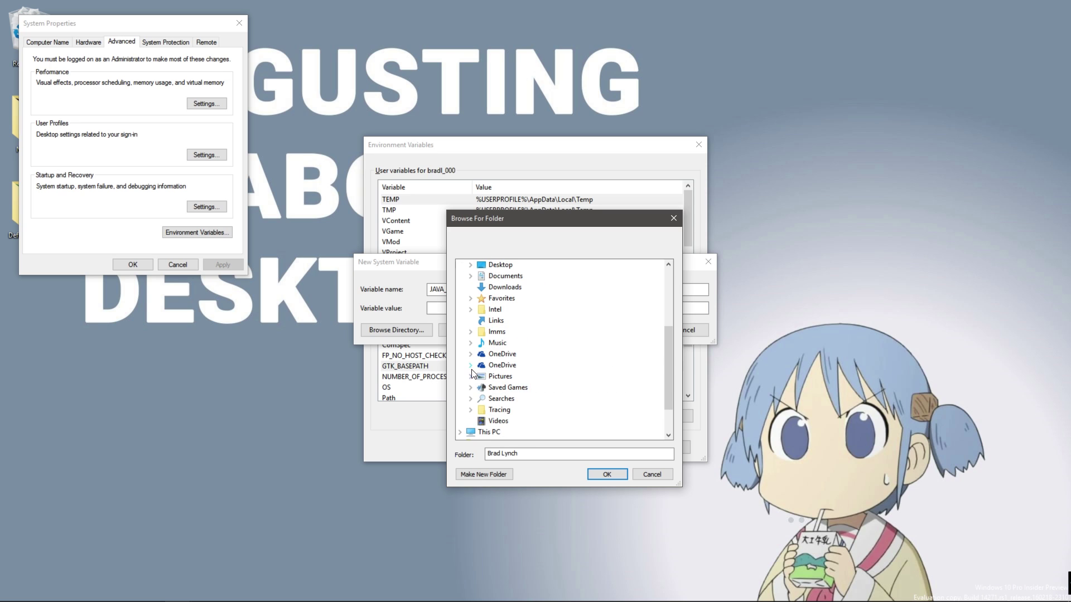
pyautogui.scroll(-2, 472, 376)
pyautogui.click(460, 388)
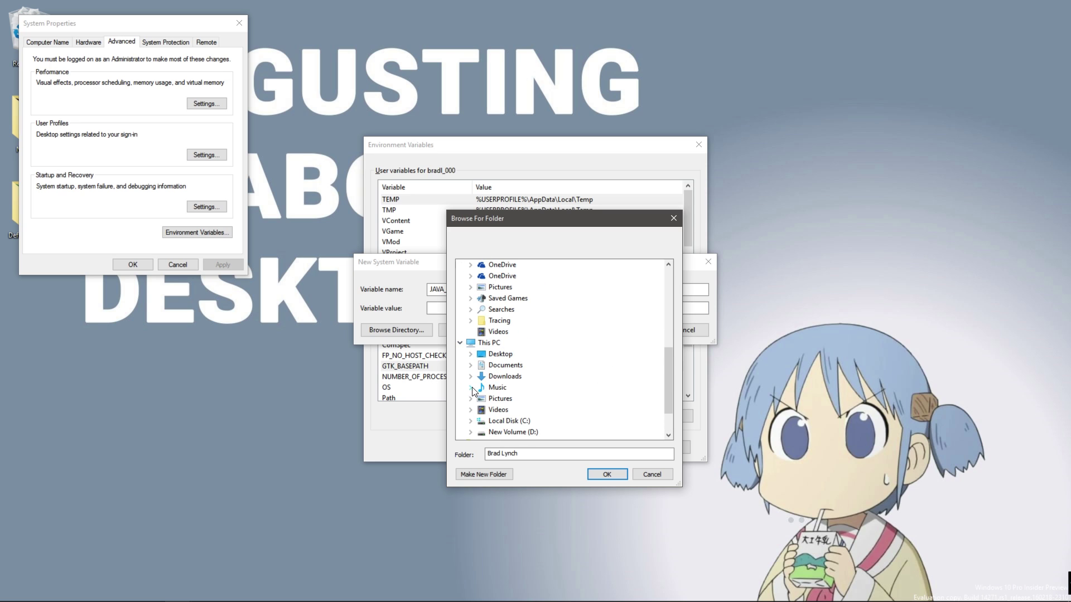
pyautogui.scroll(-1, 472, 391)
pyautogui.click(470, 390)
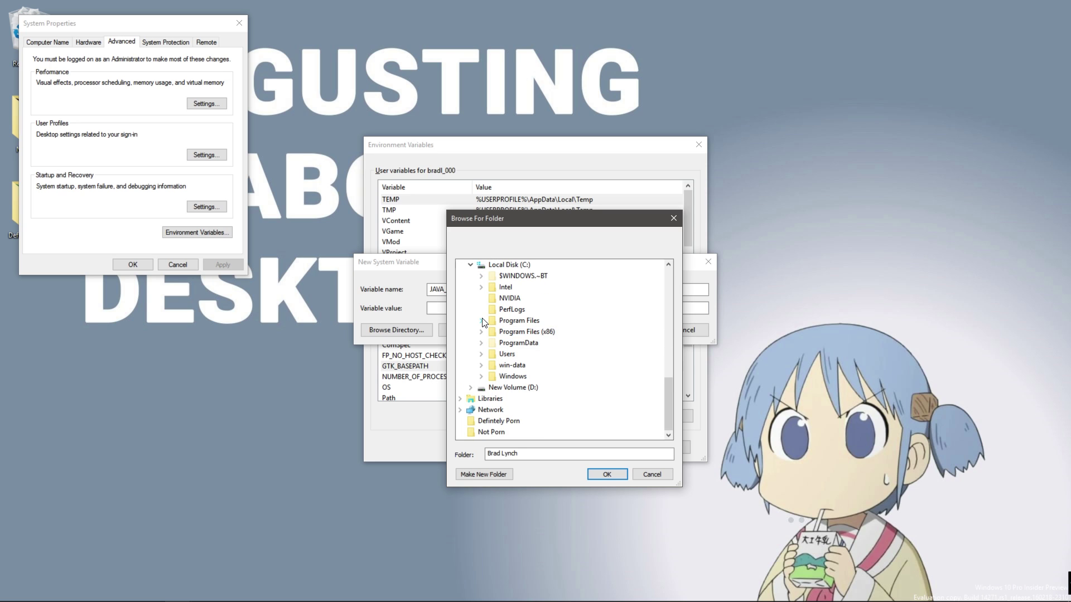
pyautogui.click(482, 321)
pyautogui.scroll(-2, 493, 368)
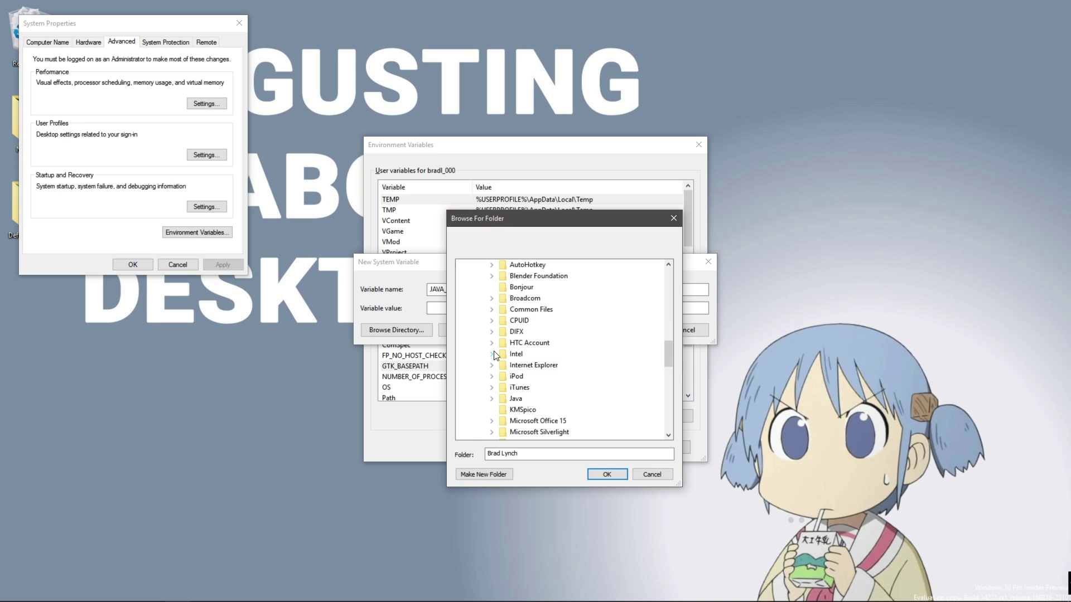
pyautogui.click(491, 398)
pyautogui.scroll(-1, 572, 374)
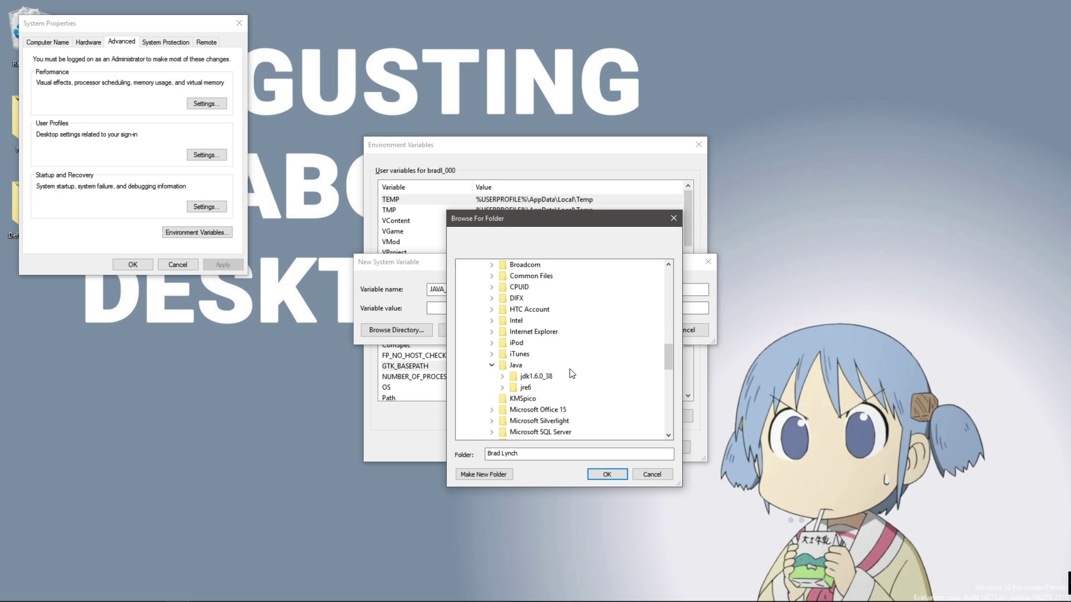
pyautogui.click(536, 376)
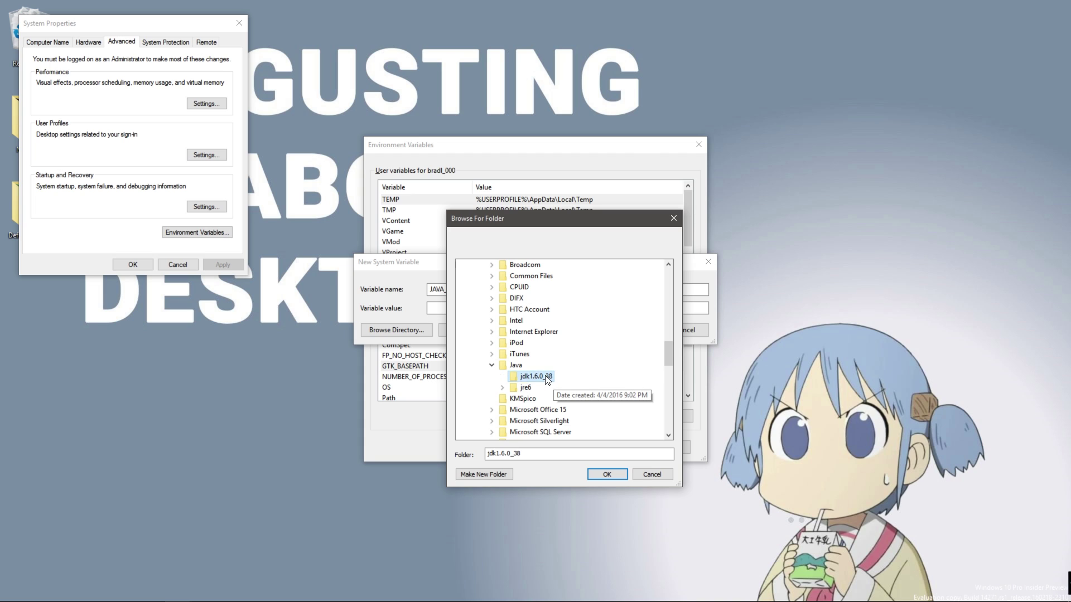
pyautogui.click(616, 474)
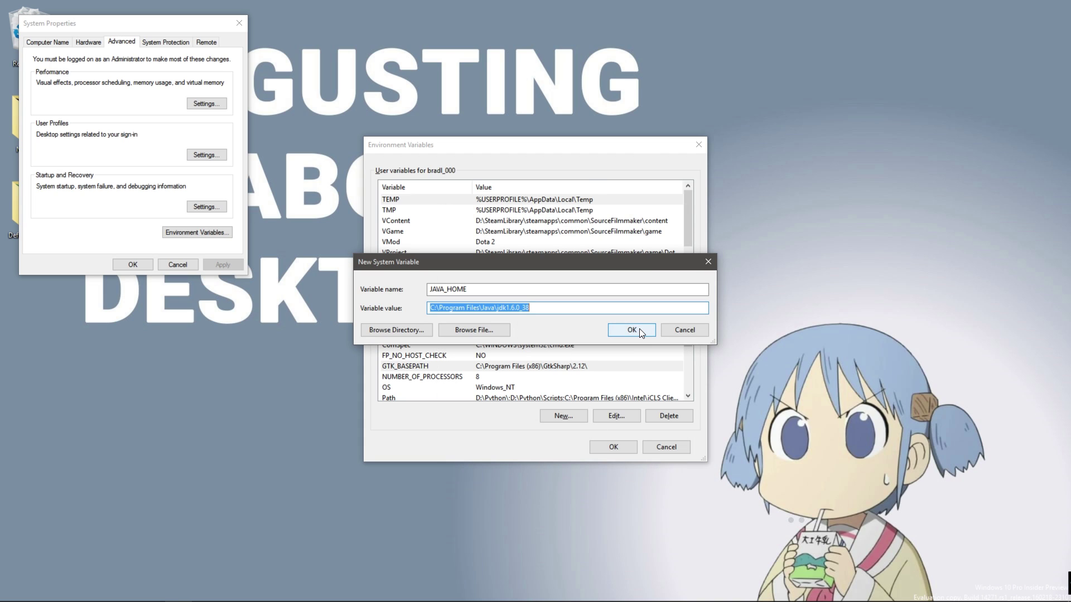
# - Save the JAVA_HOME system variable and select the Path variable
pyautogui.click(639, 329)
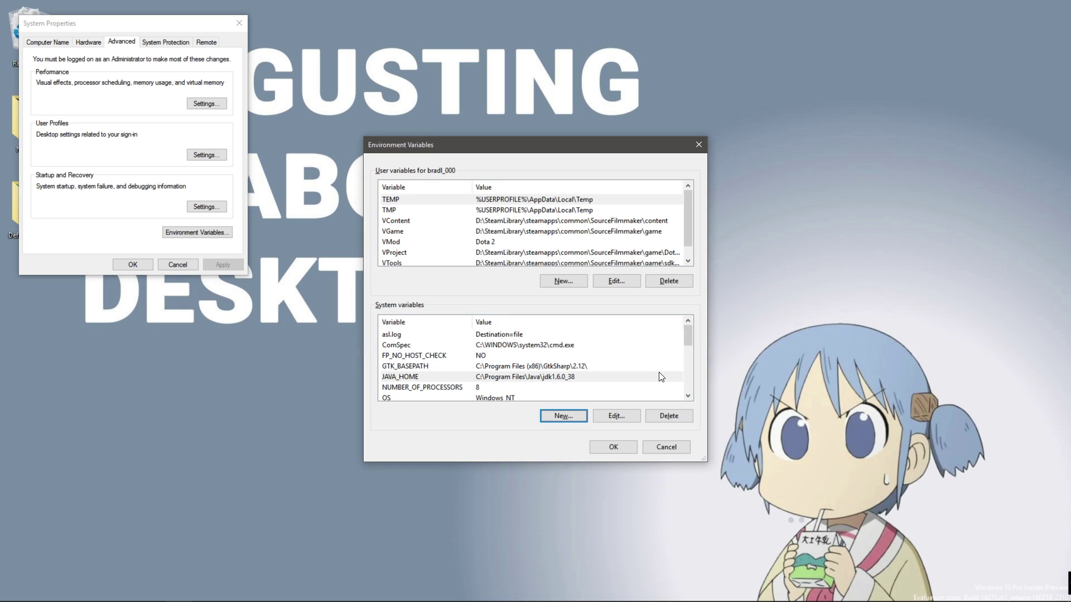
pyautogui.press('Tab')
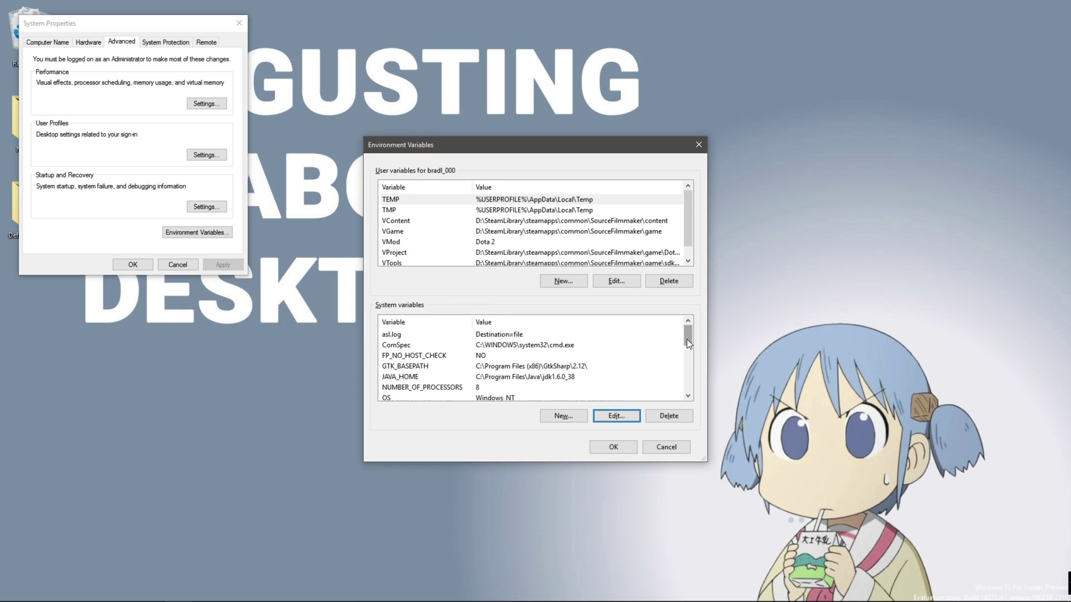
pyautogui.moveTo(687, 339); pyautogui.dragTo(689, 347)
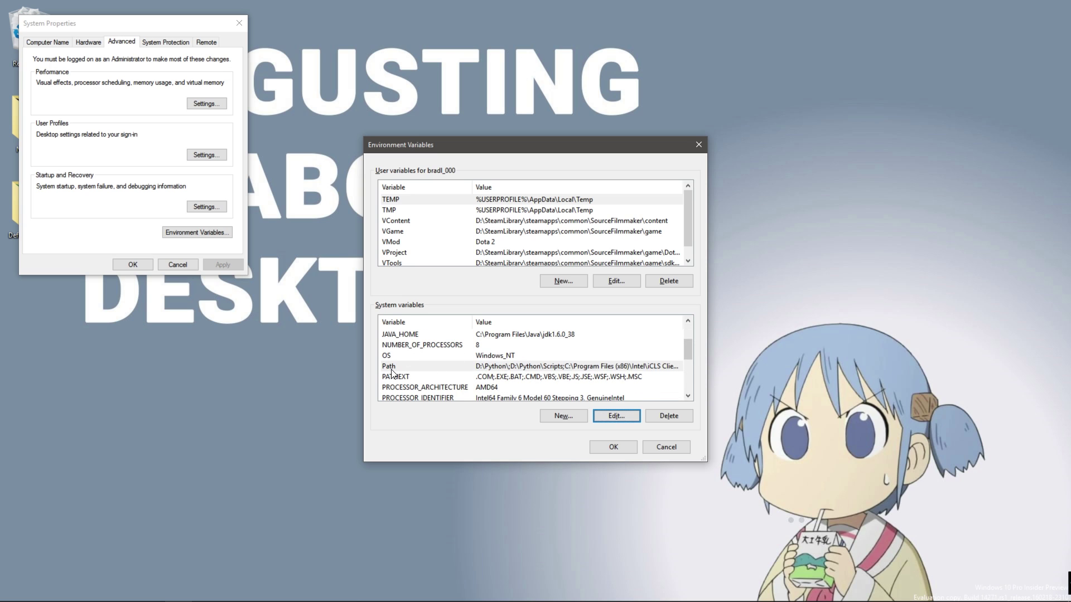
pyautogui.click(391, 372)
# - Append ;%JAVA_HOME%\bin to Path as text and close the environment variables
pyautogui.click(614, 414)
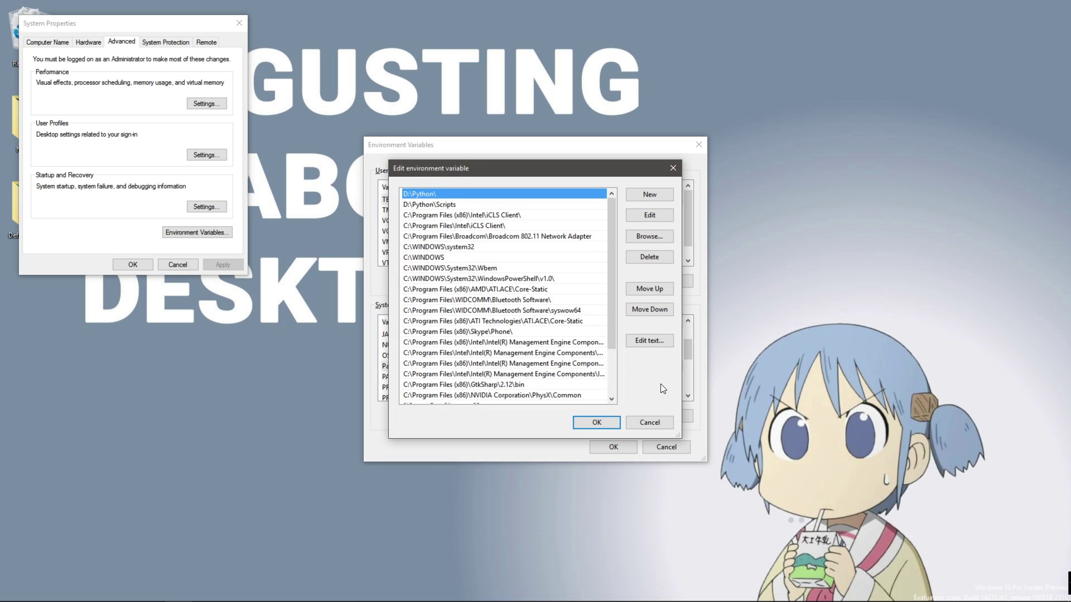
pyautogui.click(657, 342)
pyautogui.click(613, 308)
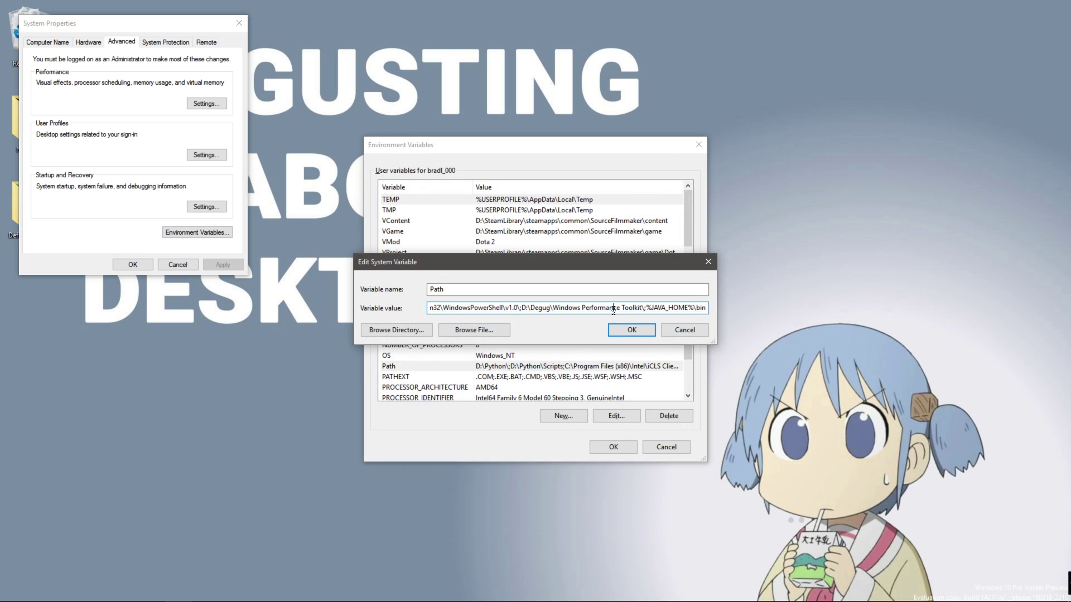
pyautogui.moveTo(613, 309); pyautogui.dragTo(720, 308)
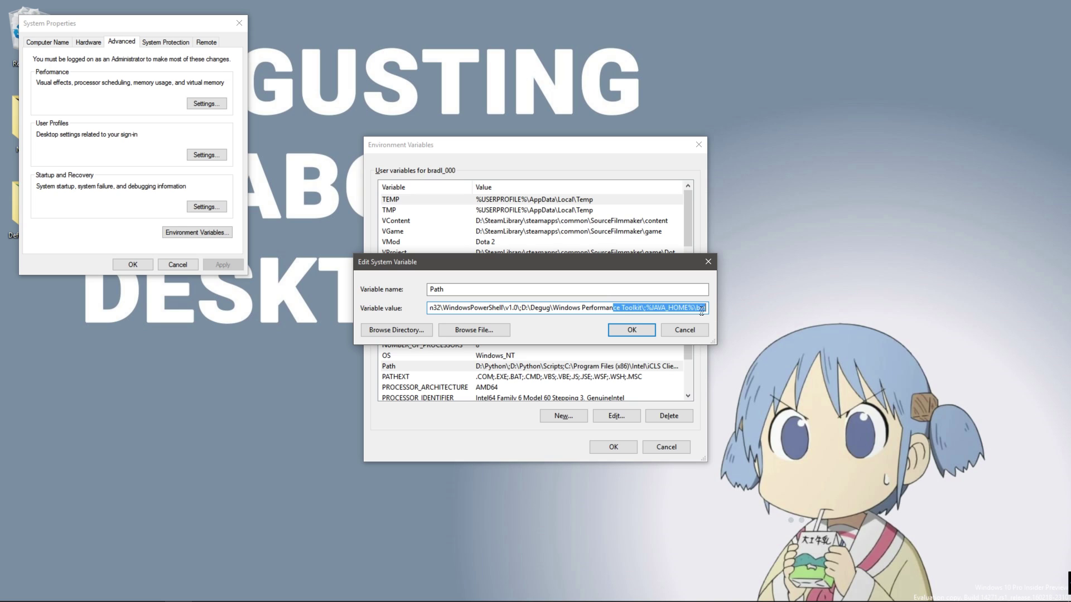
pyautogui.click(700, 312)
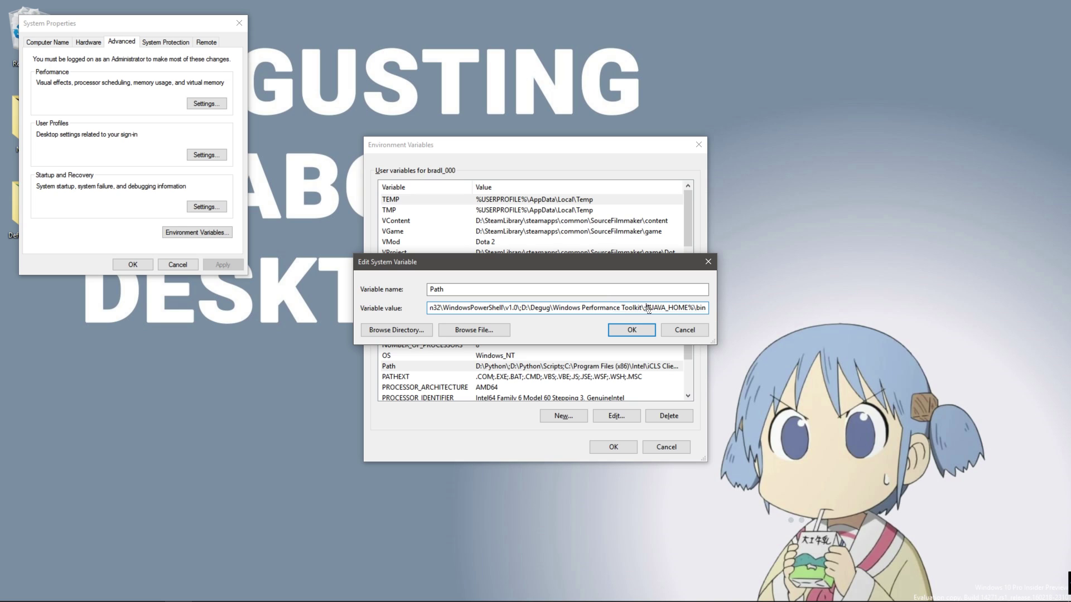
pyautogui.moveTo(646, 309); pyautogui.dragTo(716, 307)
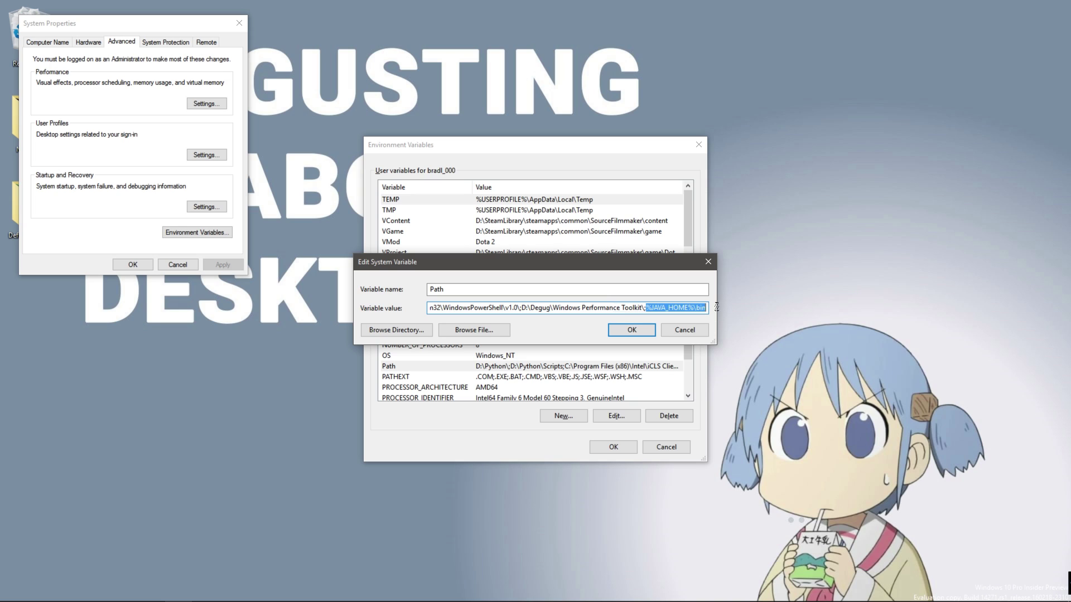
pyautogui.click(648, 328)
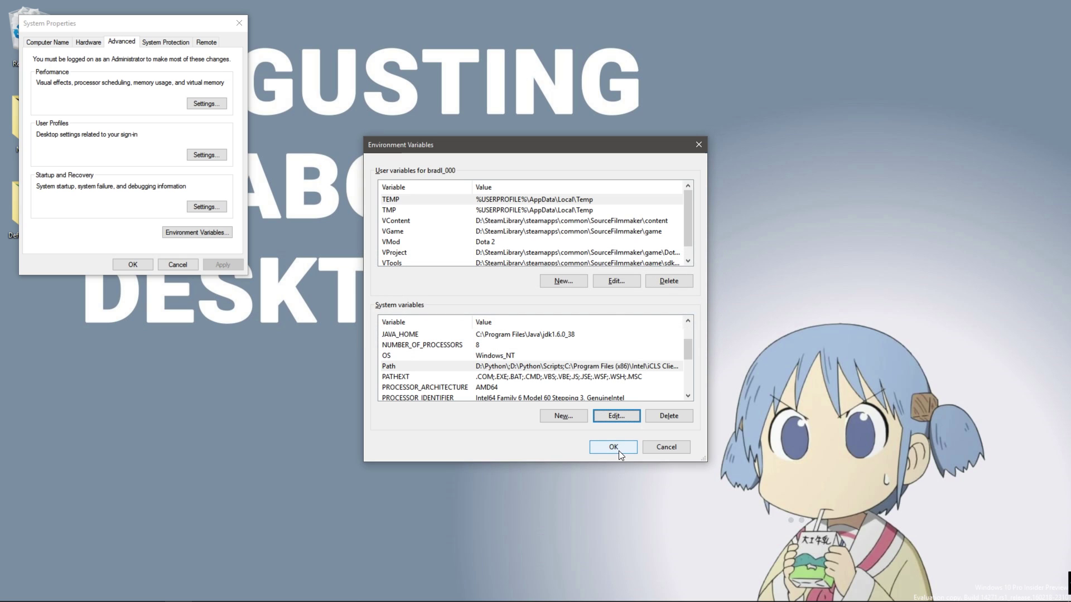
pyautogui.click(619, 451)
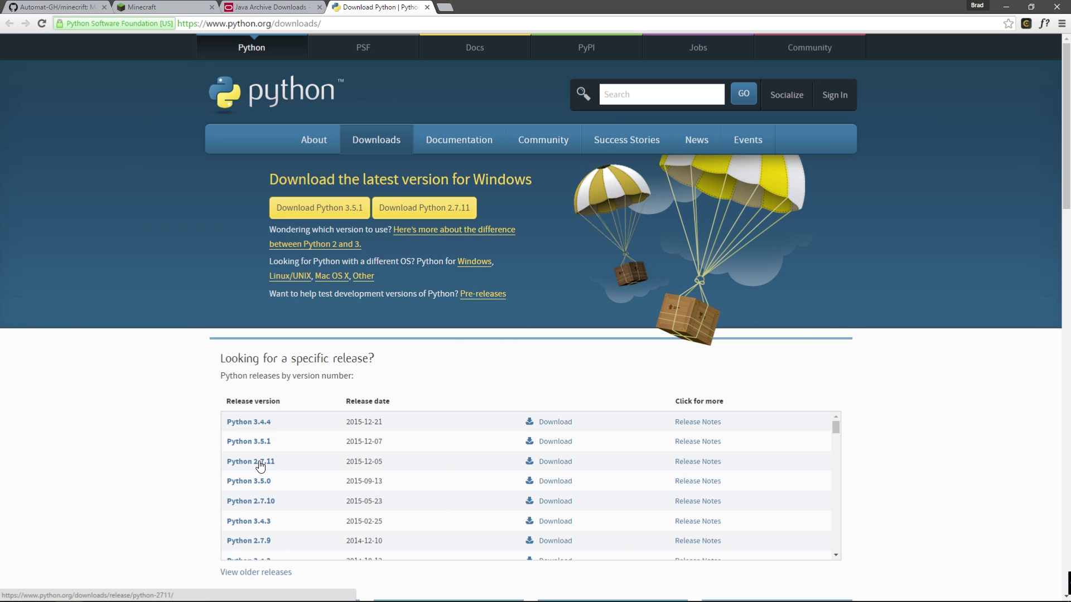
# - Open the Python 2.7.11 download from python.org's list of releases
pyautogui.click(562, 466)
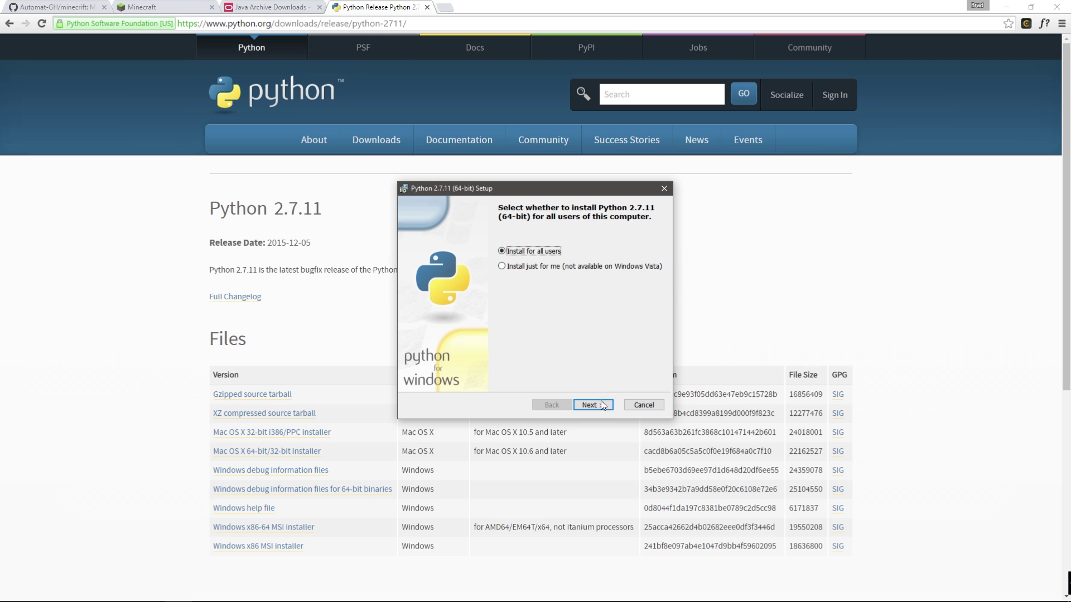
# - Install Python 2.7.11 for all users with 'Add python.exe to Path' enabled, then finish
pyautogui.click(600, 402)
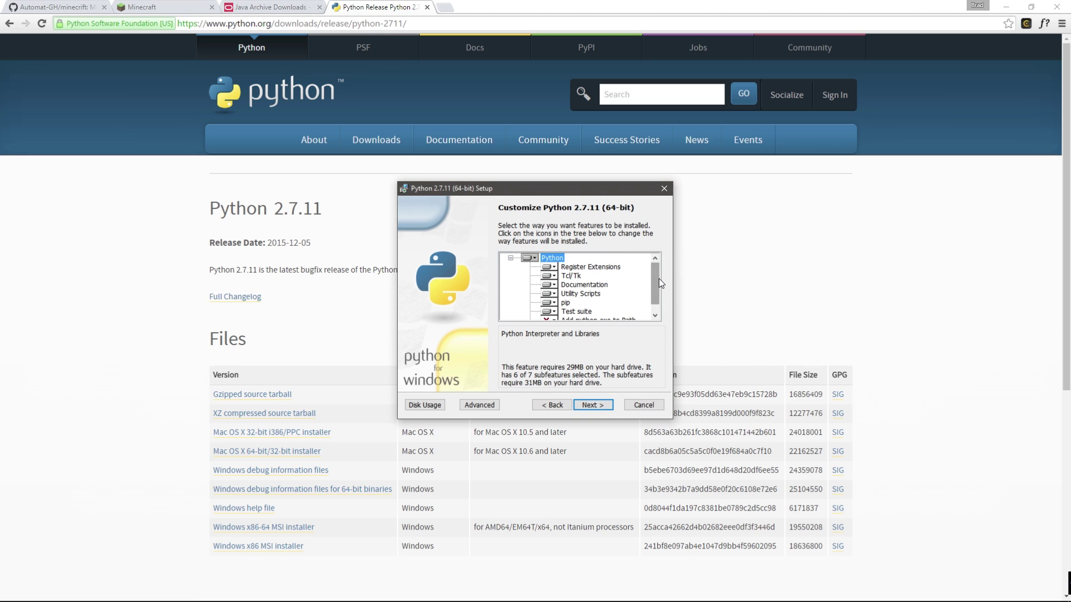
pyautogui.moveTo(658, 278); pyautogui.dragTo(654, 290)
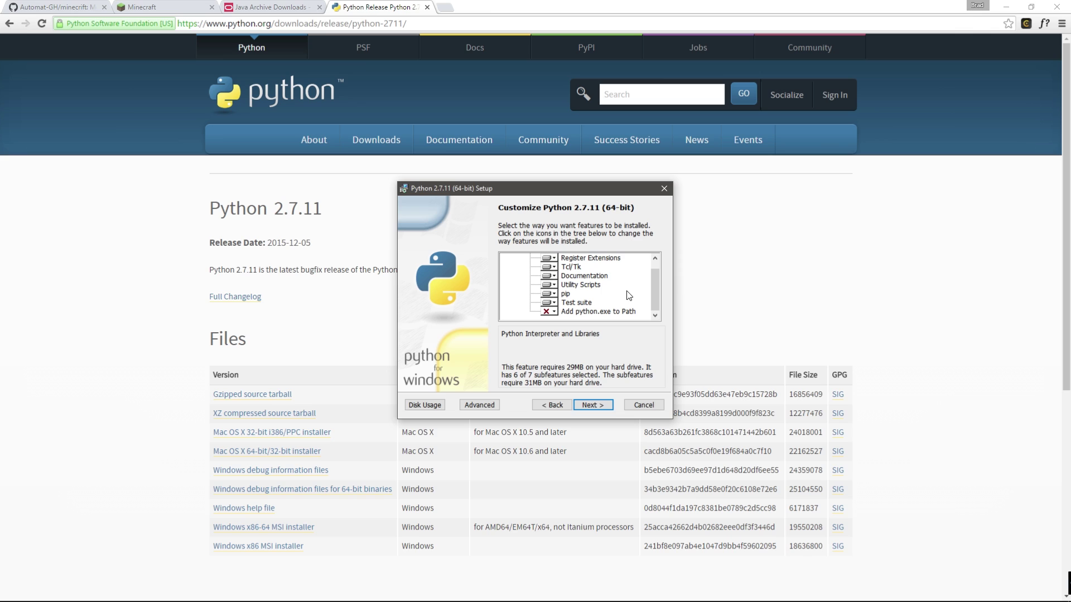
pyautogui.click(548, 311)
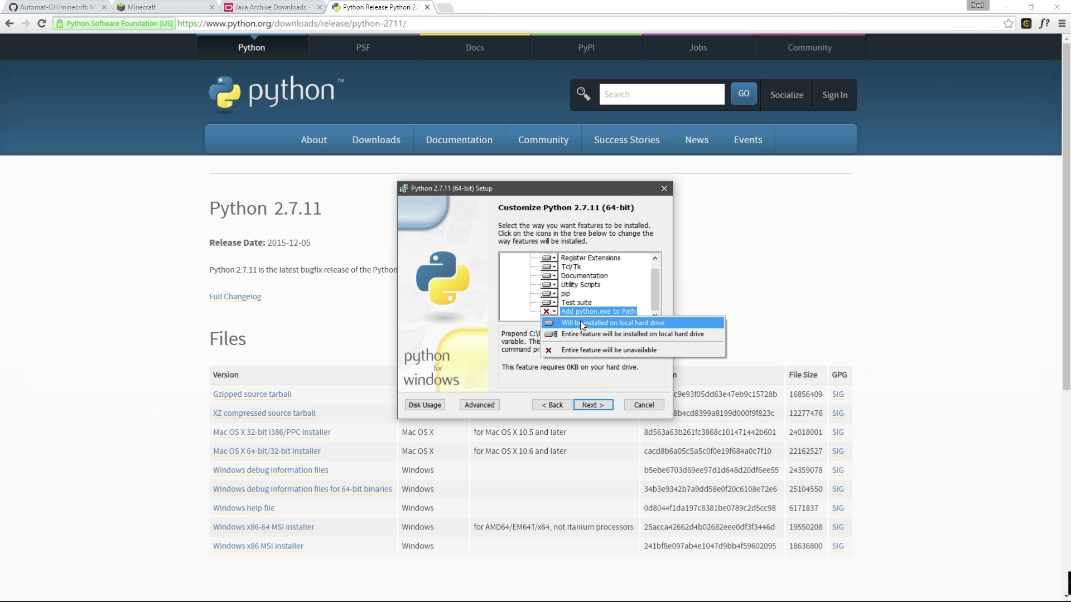
pyautogui.click(674, 335)
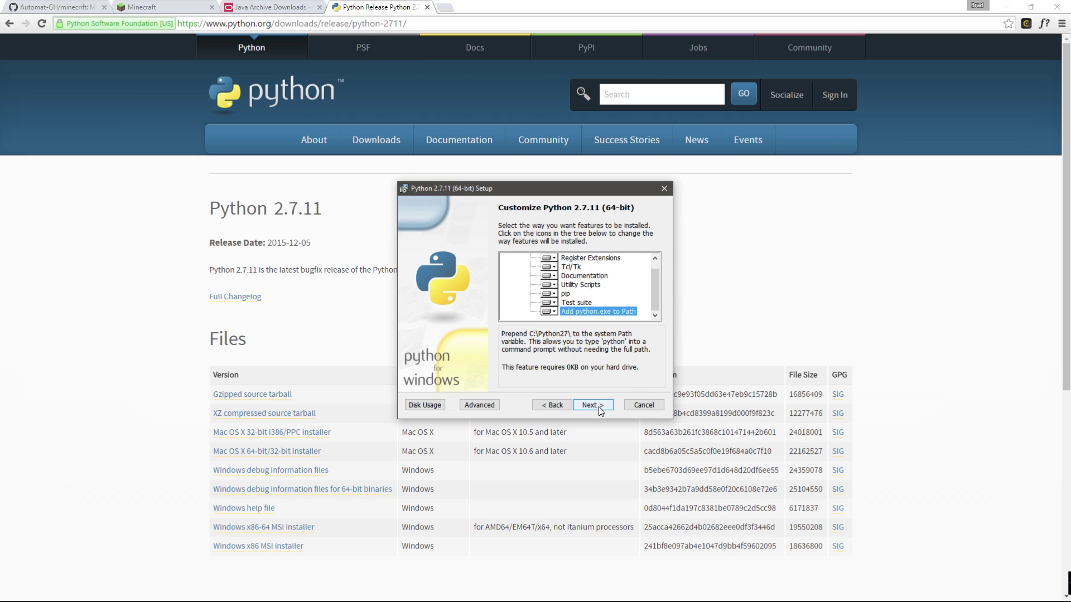
pyautogui.click(599, 409)
pyautogui.click(576, 319)
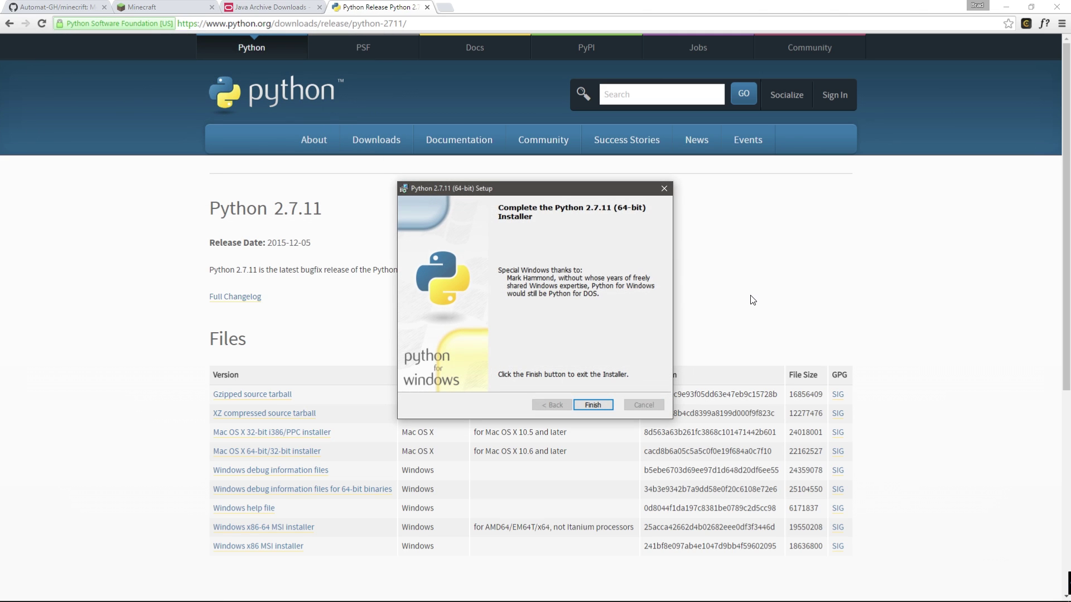
pyautogui.click(596, 405)
# - Download the Automat-GH/minecraft repository from GitHub as minecraft-vive_1_7_10.zip
pyautogui.hotkey('ctrl', '1')
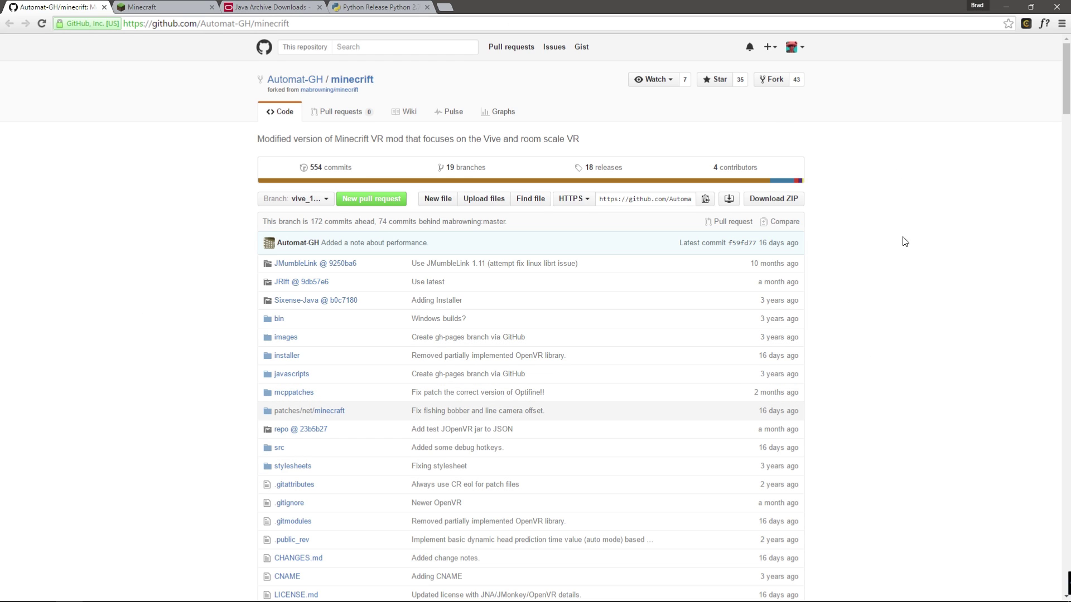
pyautogui.click(797, 203)
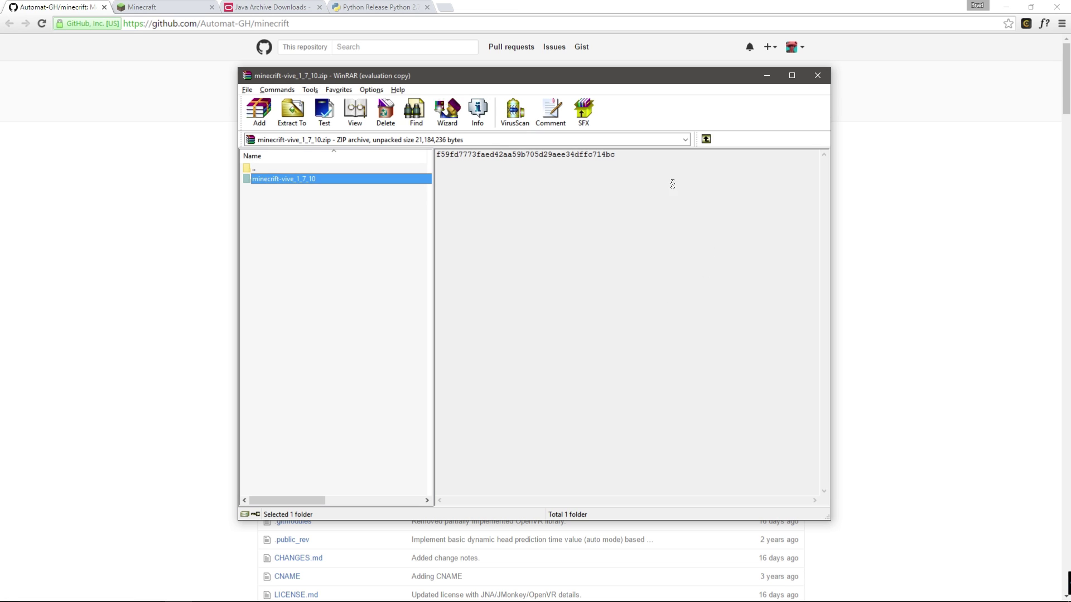
# - Extract the minecraft-vive_1_7_10 folder to the Downloads folder, then close WinRAR
pyautogui.rightClick(294, 180)
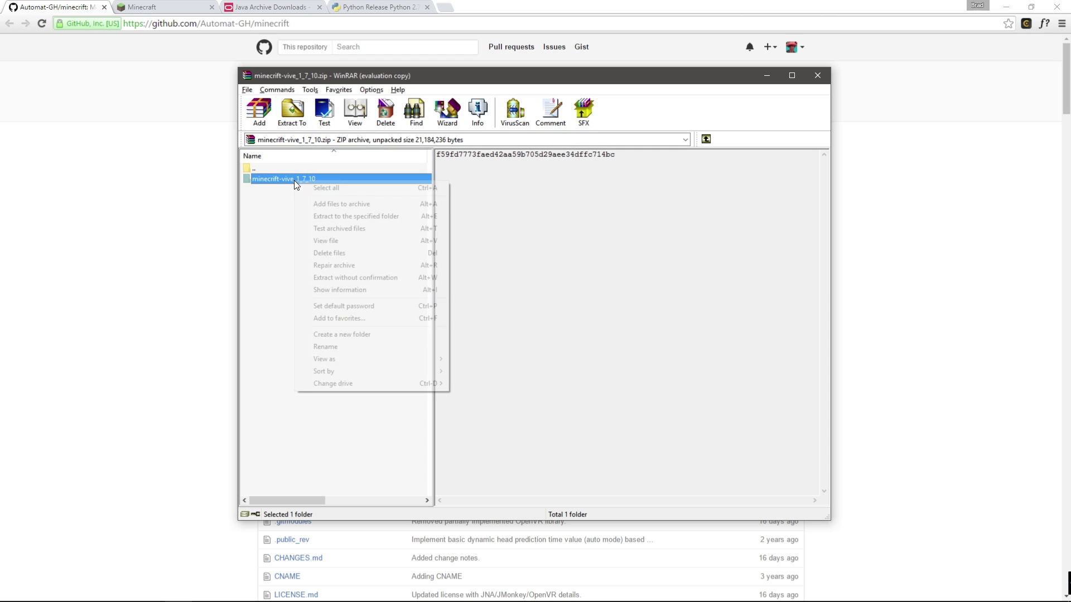
pyautogui.click(352, 214)
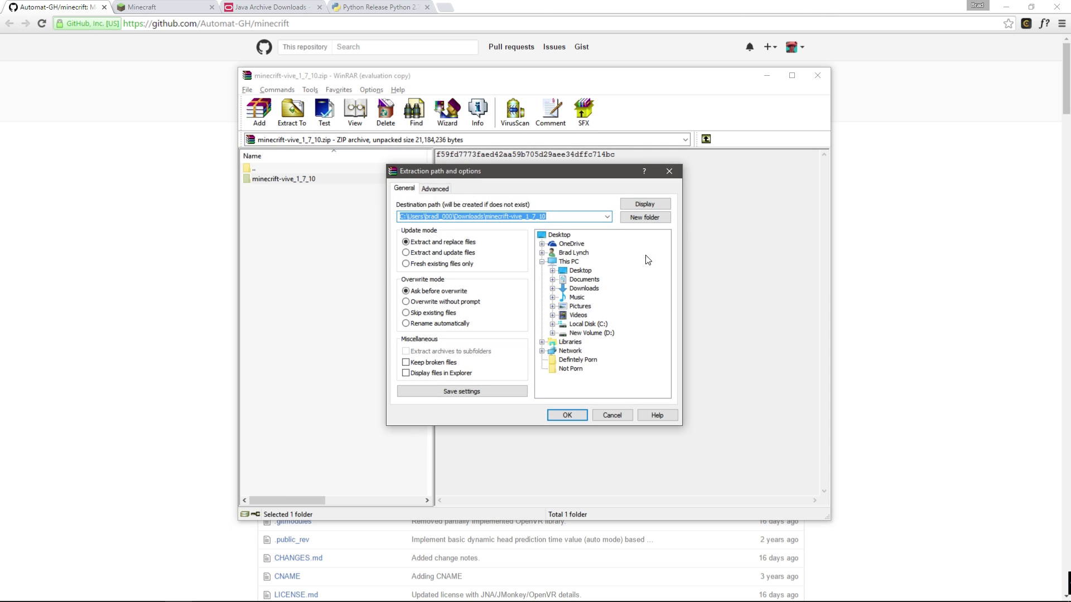
pyautogui.click(583, 288)
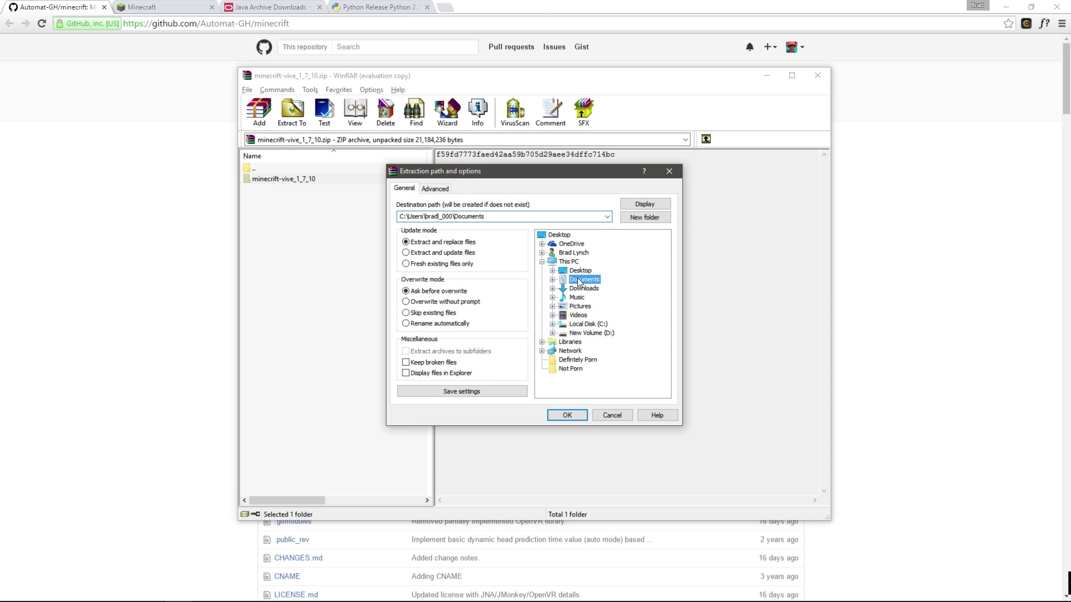
pyautogui.click(576, 415)
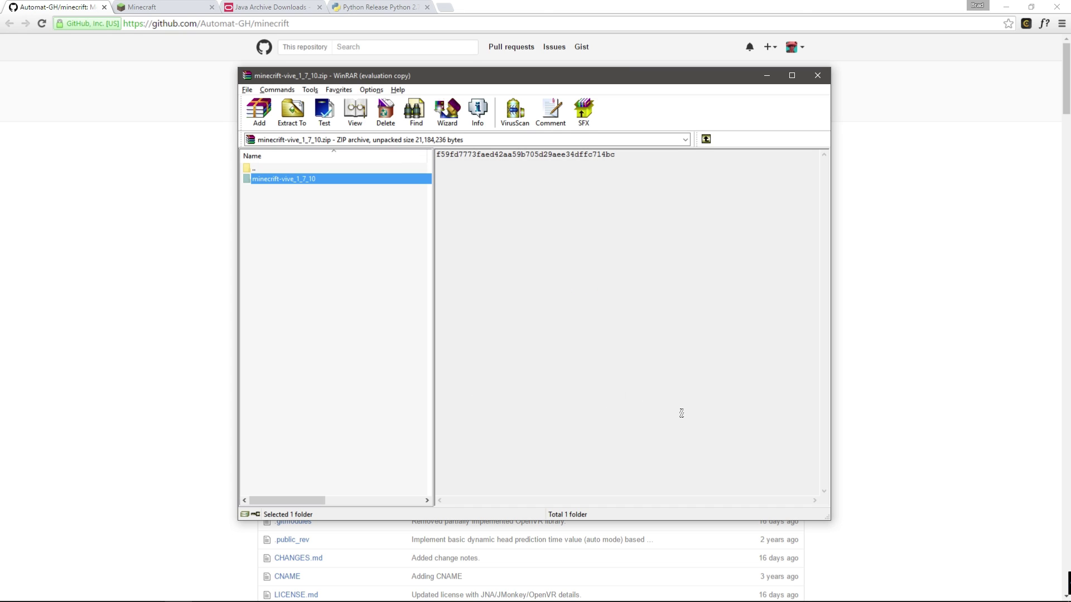
pyautogui.click(818, 74)
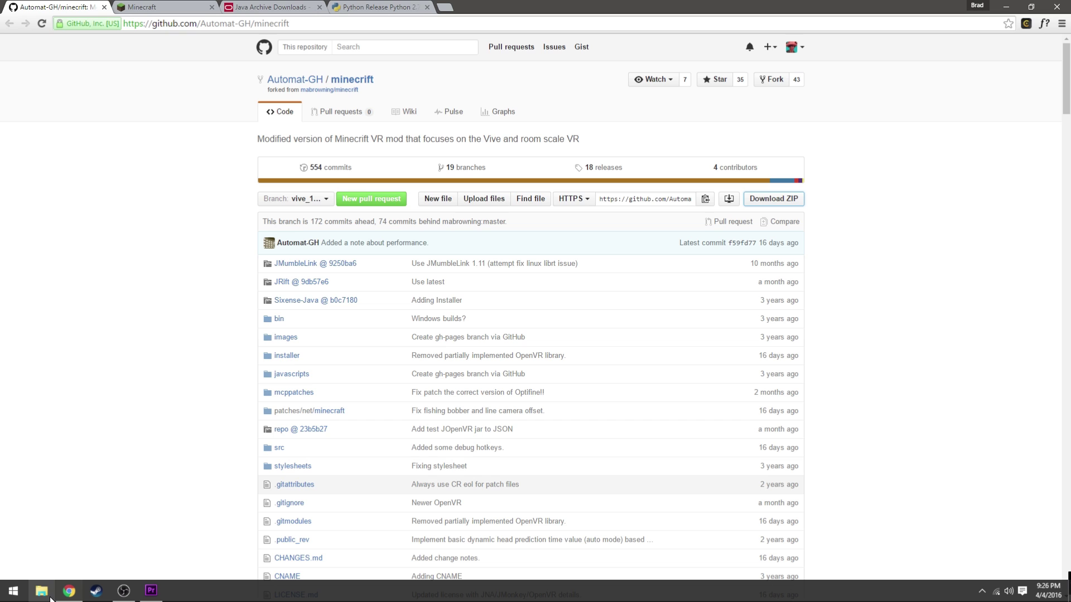
# - Run install.py from Downloads\minecraft-vive_1_7_10 to download libraries and decompile Minecraft
pyautogui.click(50, 598)
pyautogui.click(374, 358)
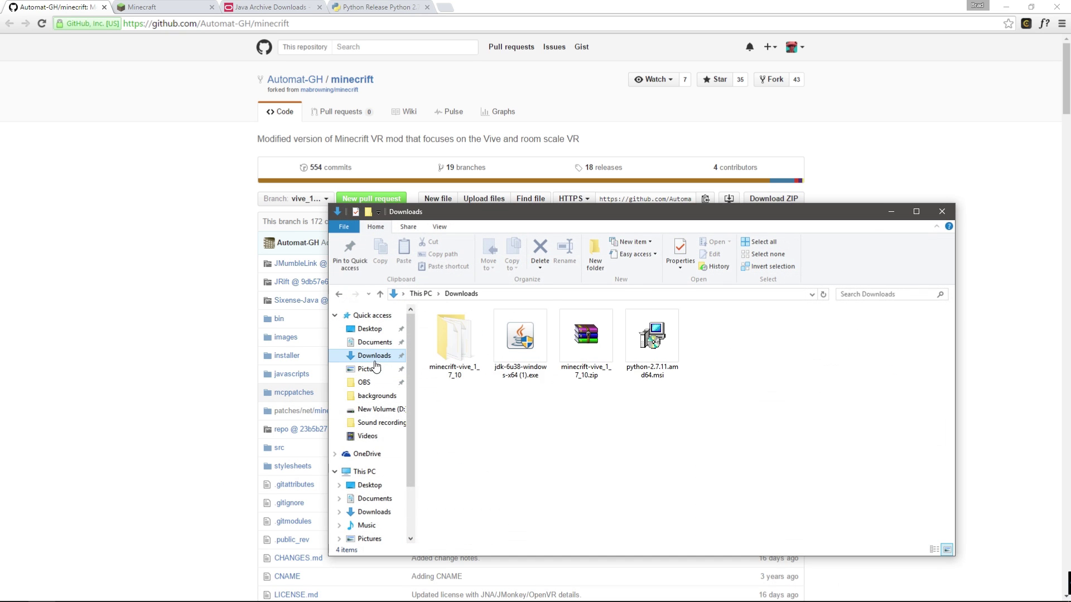
pyautogui.doubleClick(456, 356)
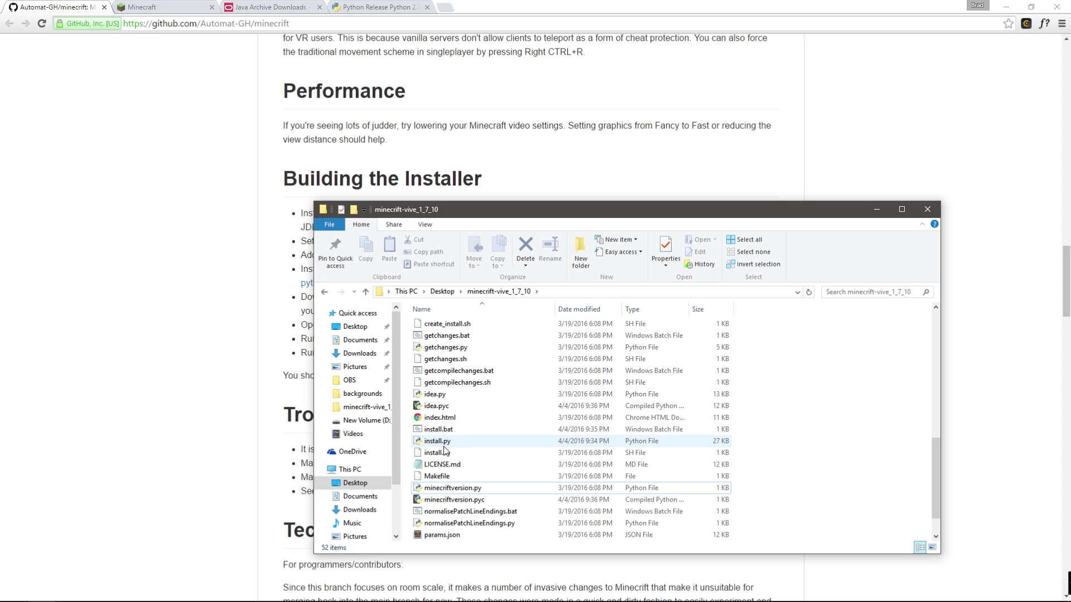
pyautogui.doubleClick(462, 442)
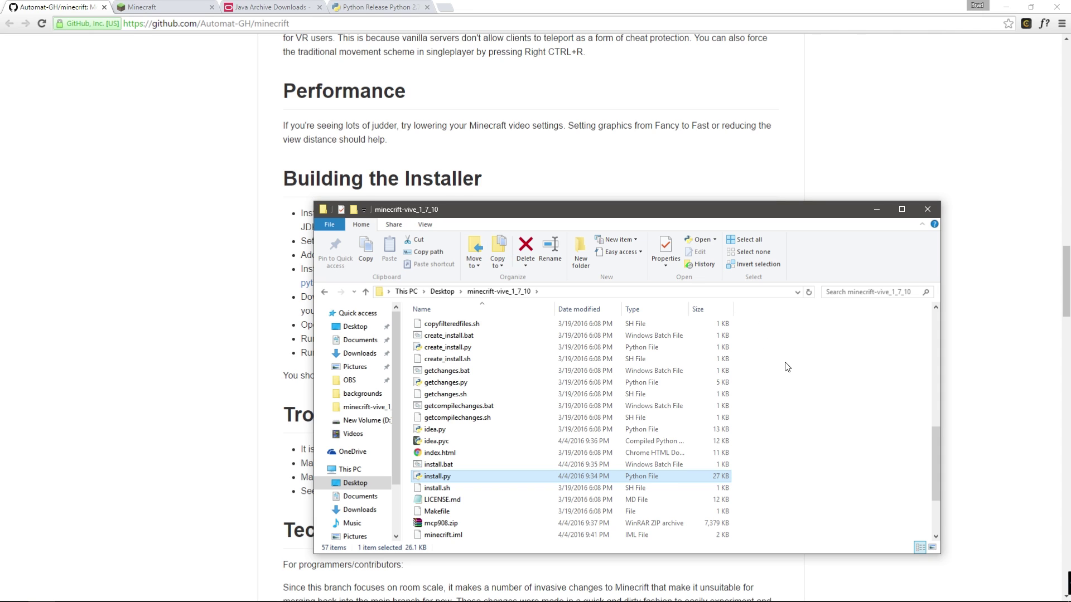
pyautogui.scroll(4, 784, 366)
pyautogui.scroll(4, 792, 370)
pyautogui.scroll(-2, 479, 468)
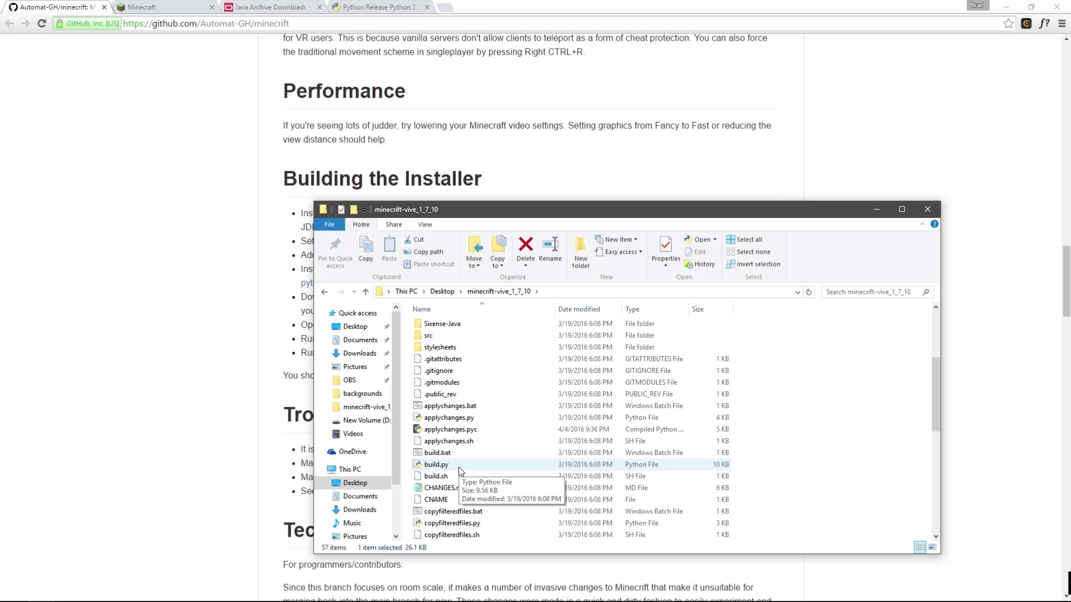
# - Run build.py in minecraft-vive_1_7_10 to recompile and reobfuscate the Vive client
pyautogui.doubleClick(459, 466)
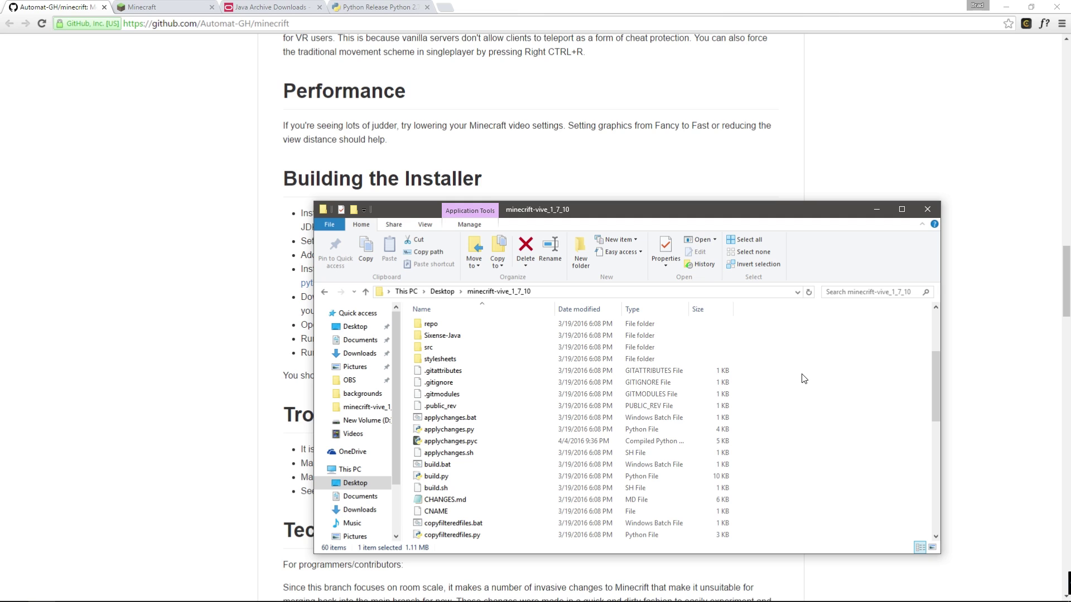
pyautogui.scroll(-3, 801, 380)
pyautogui.scroll(-3, 802, 379)
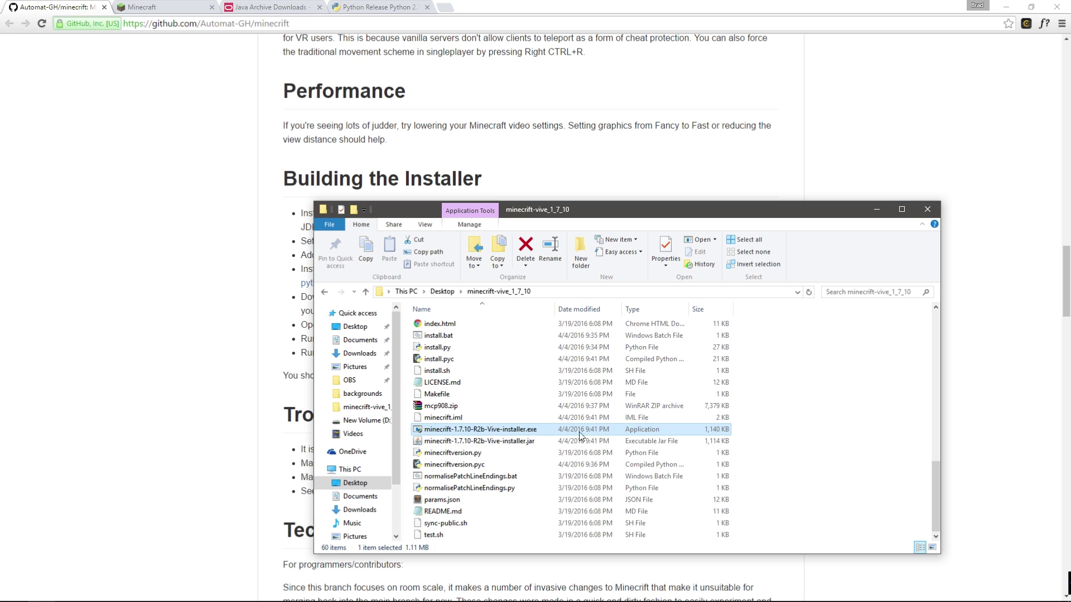
# - Launch minecraft-1.7.10-R2b-Vive-installer.exe with admin rights and set .minecraft as the target folder
pyautogui.doubleClick(526, 434)
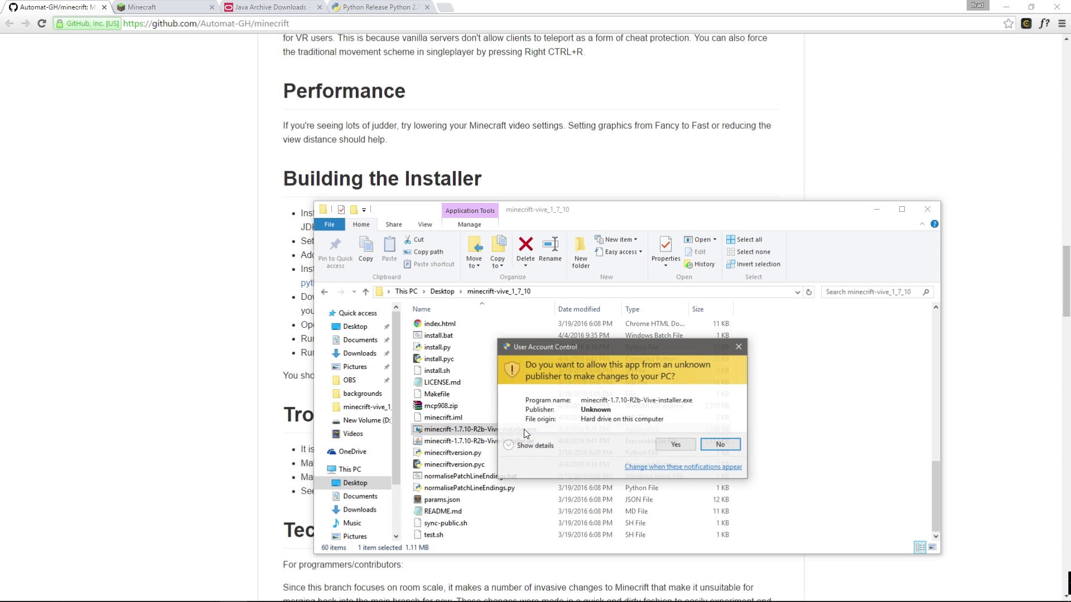
pyautogui.click(688, 442)
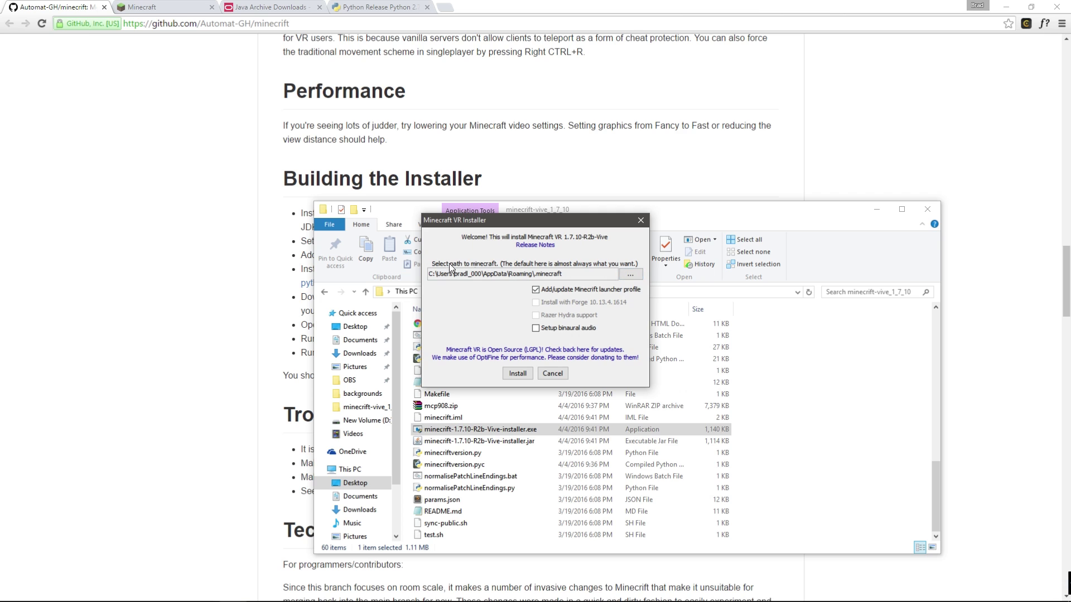
pyautogui.click(631, 273)
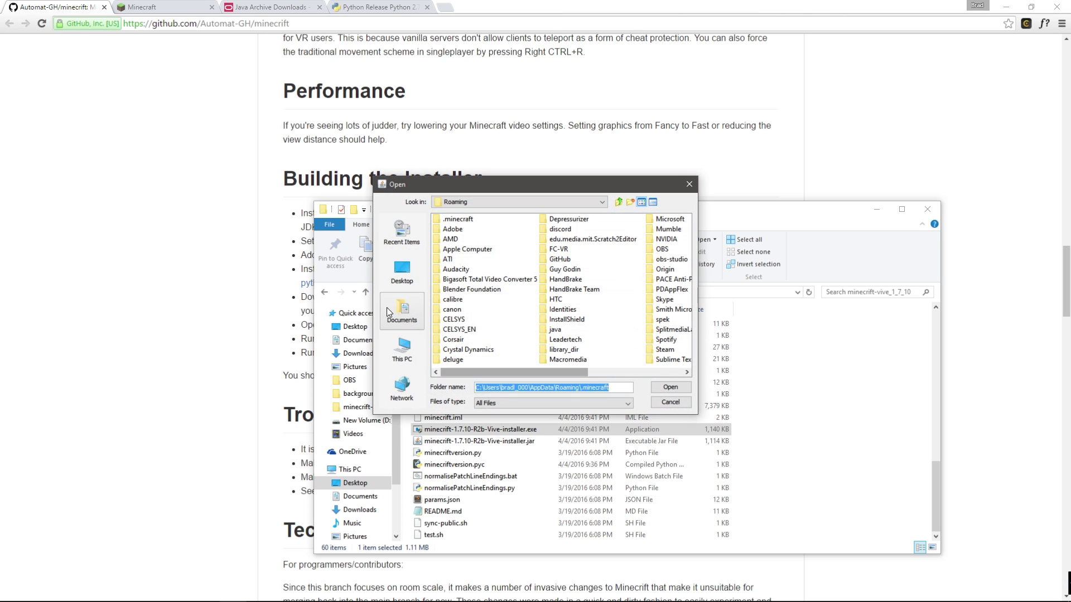
pyautogui.click(454, 221)
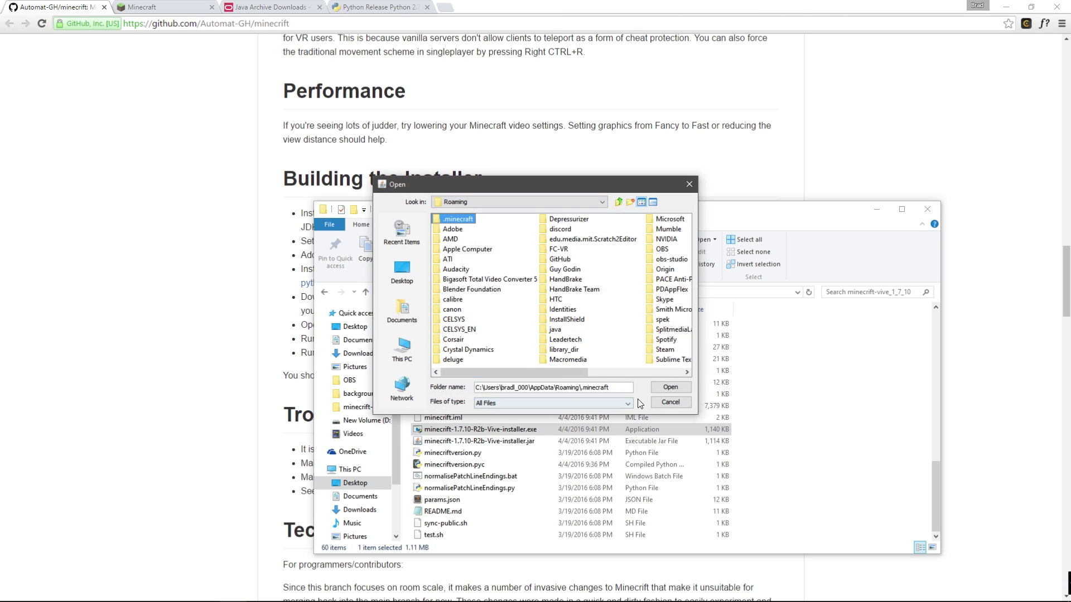
pyautogui.click(660, 387)
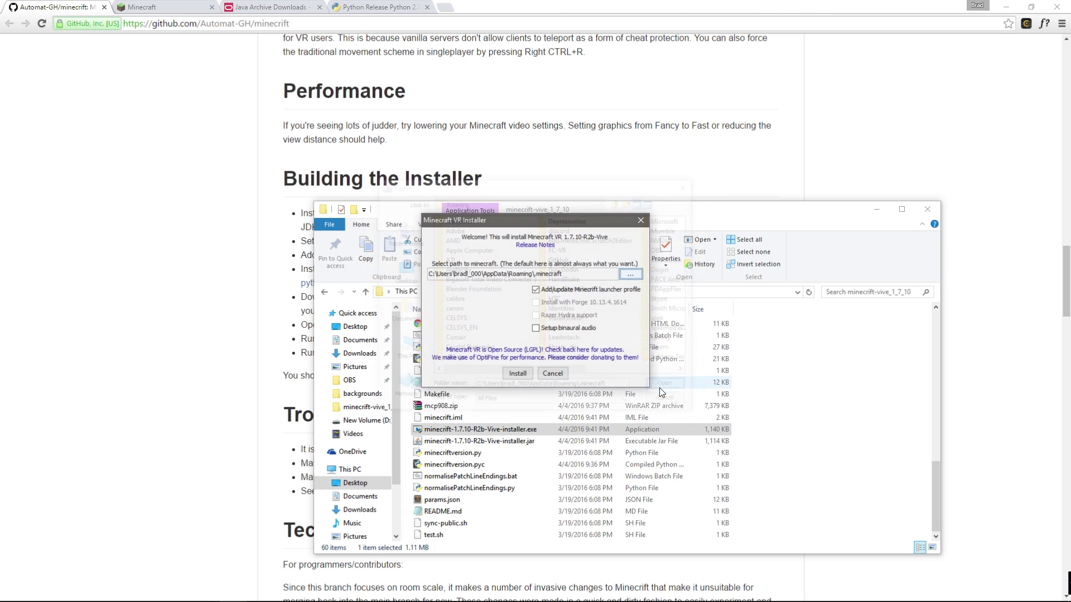
# - Install Minecraft VR 1.7.10-R2b-Vive, accepting the launcher warning and the completion message
pyautogui.click(515, 375)
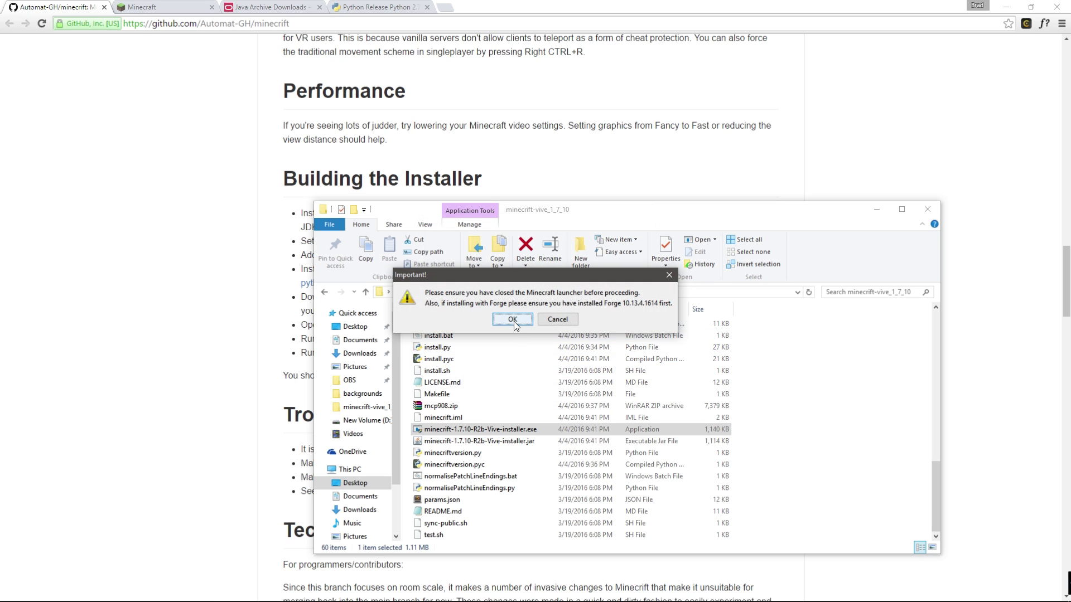
pyautogui.click(513, 322)
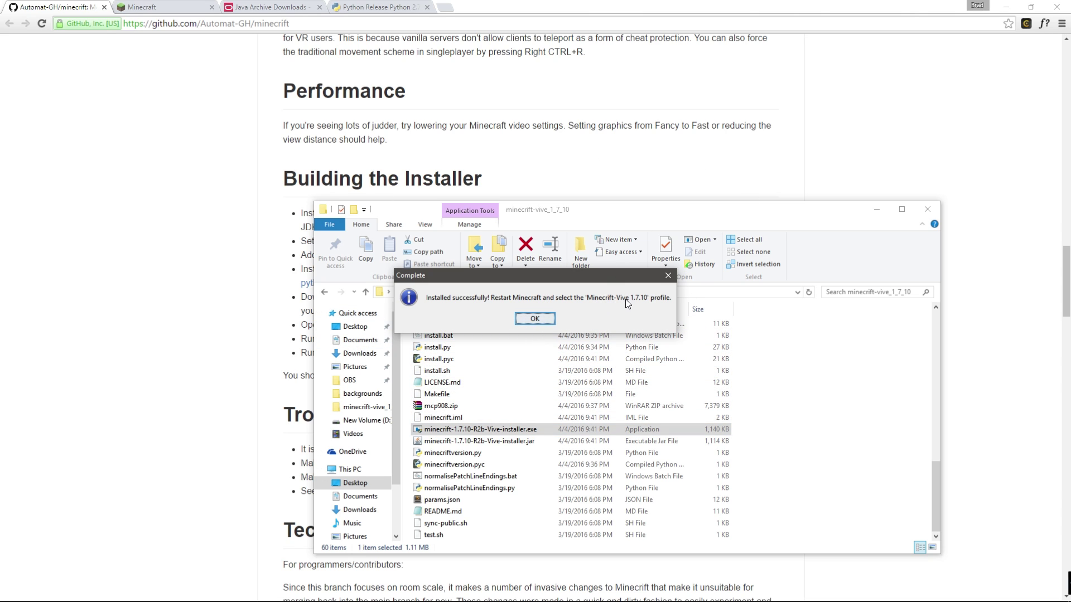
pyautogui.click(524, 324)
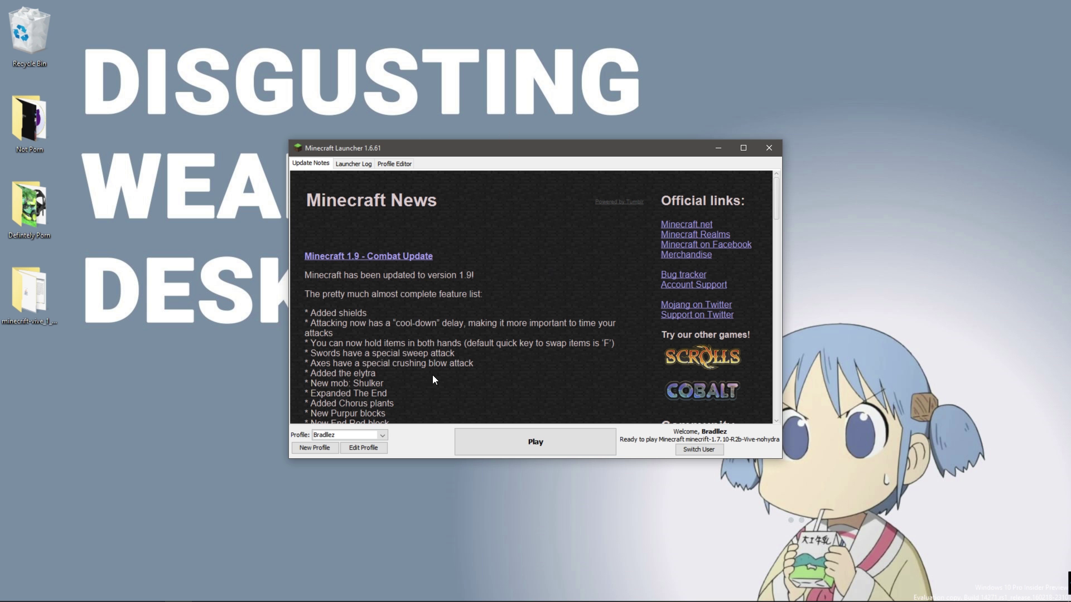
# - Select the Minecraft-Vive 1.7.10 launcher profile and start the game
pyautogui.click(372, 436)
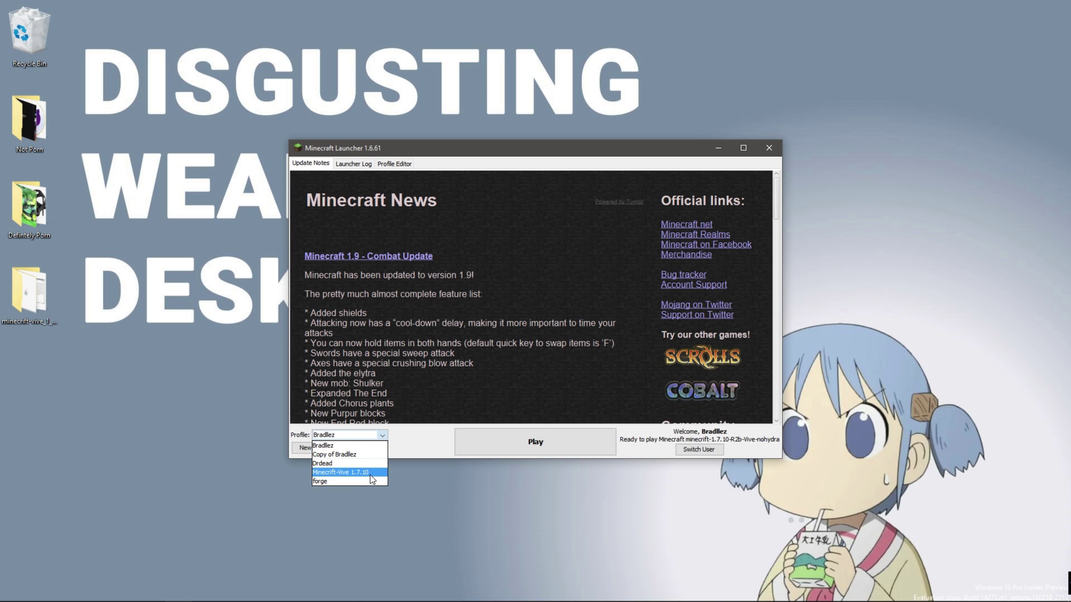
pyautogui.click(369, 475)
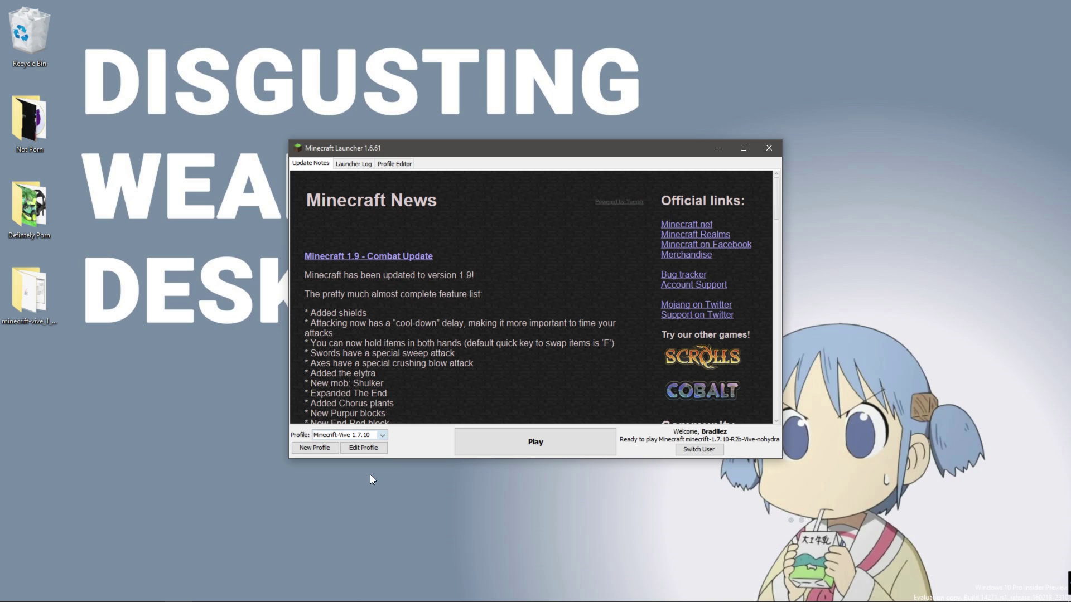
pyautogui.click(572, 452)
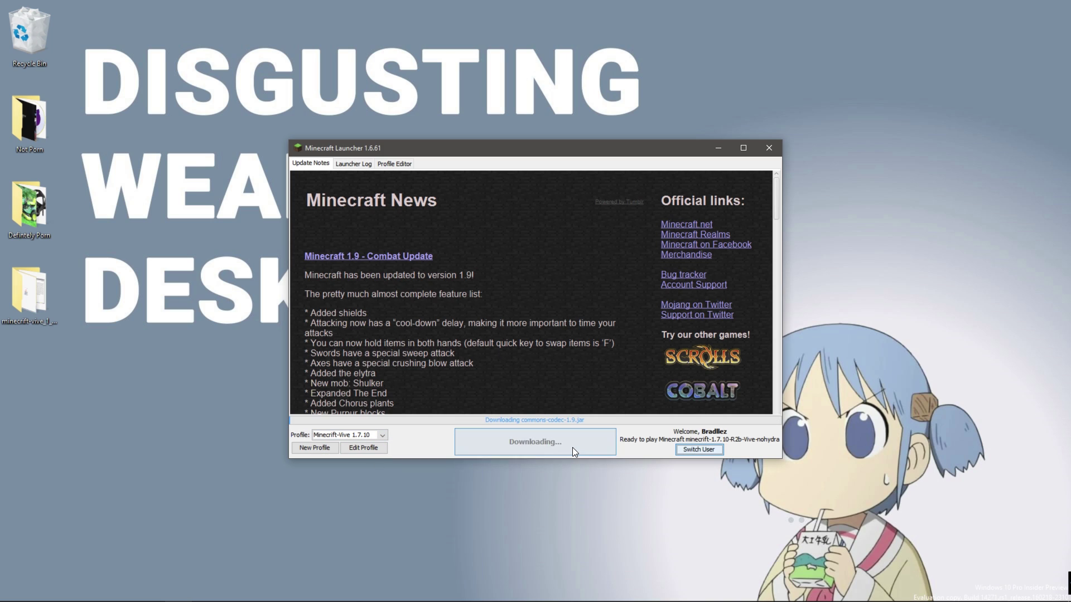